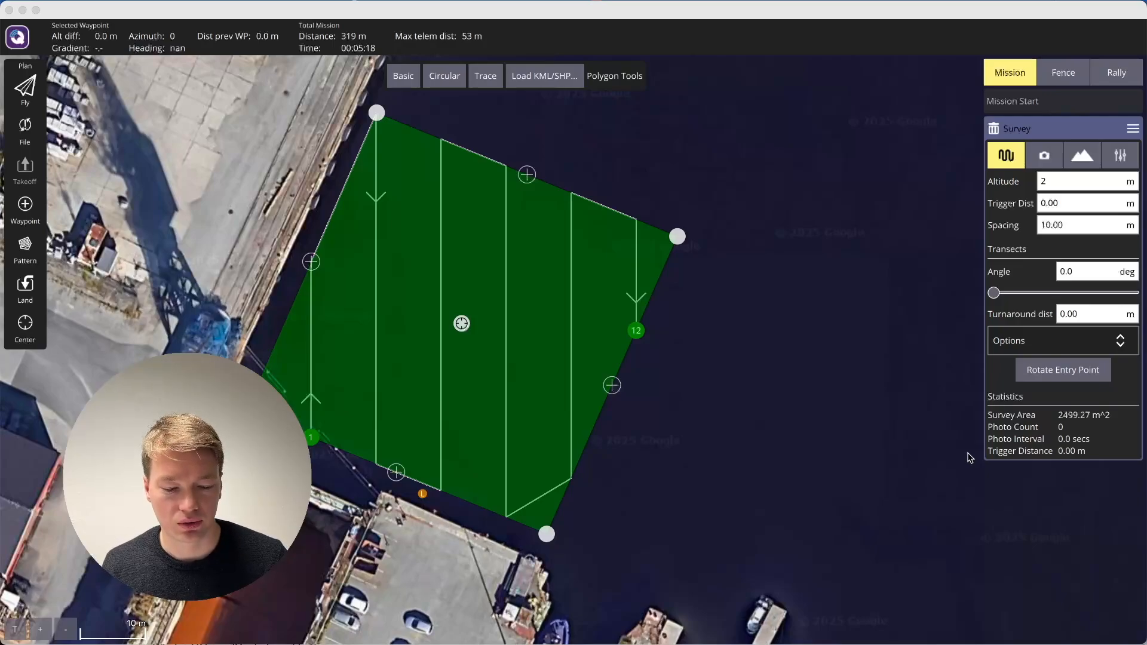
# Switch to the browser, open the QGroundControl site from the search results, and review its Windows and Mac OS X download instructions.
pyautogui.press('super+Tab')
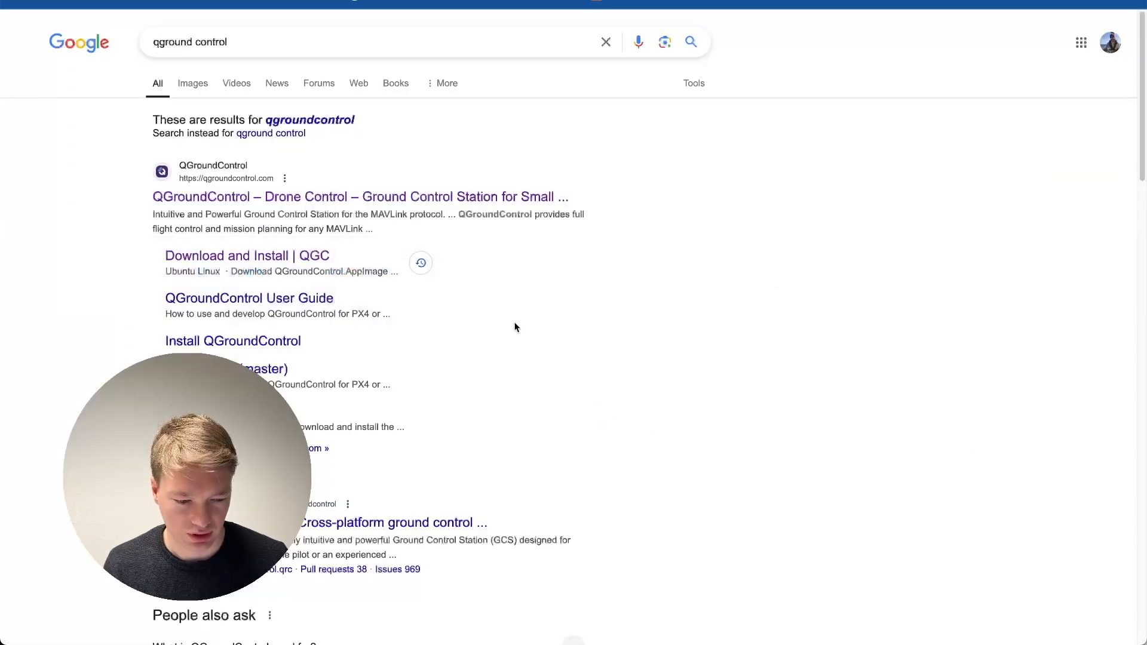
pyautogui.click(316, 197)
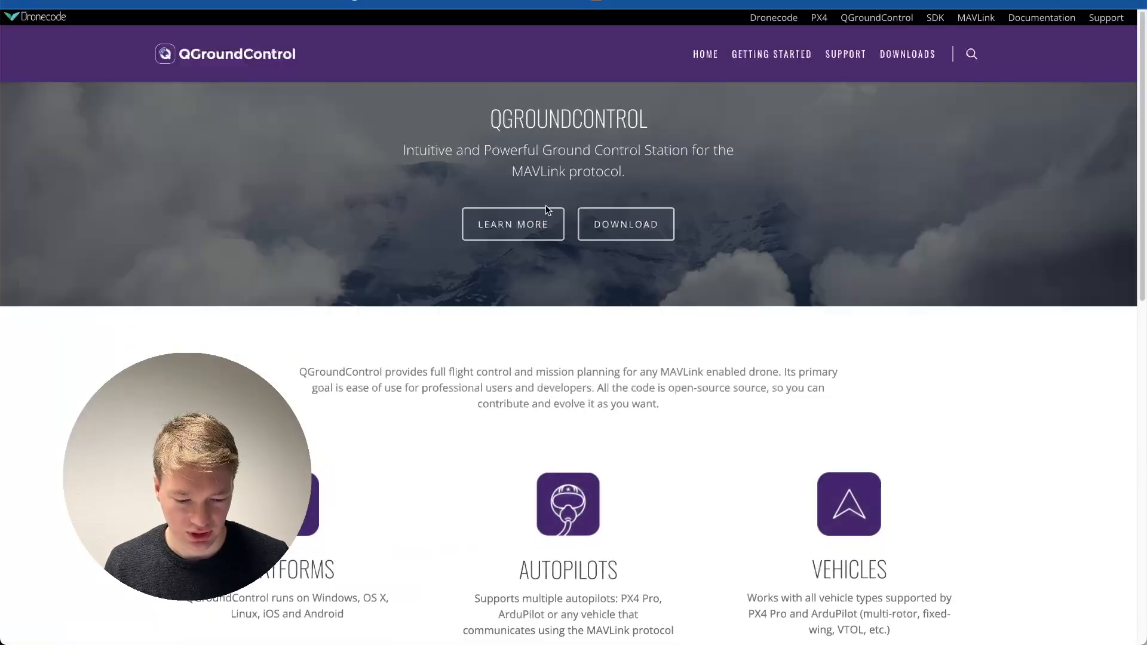
pyautogui.click(907, 55)
pyautogui.scroll(-7, 666, 312)
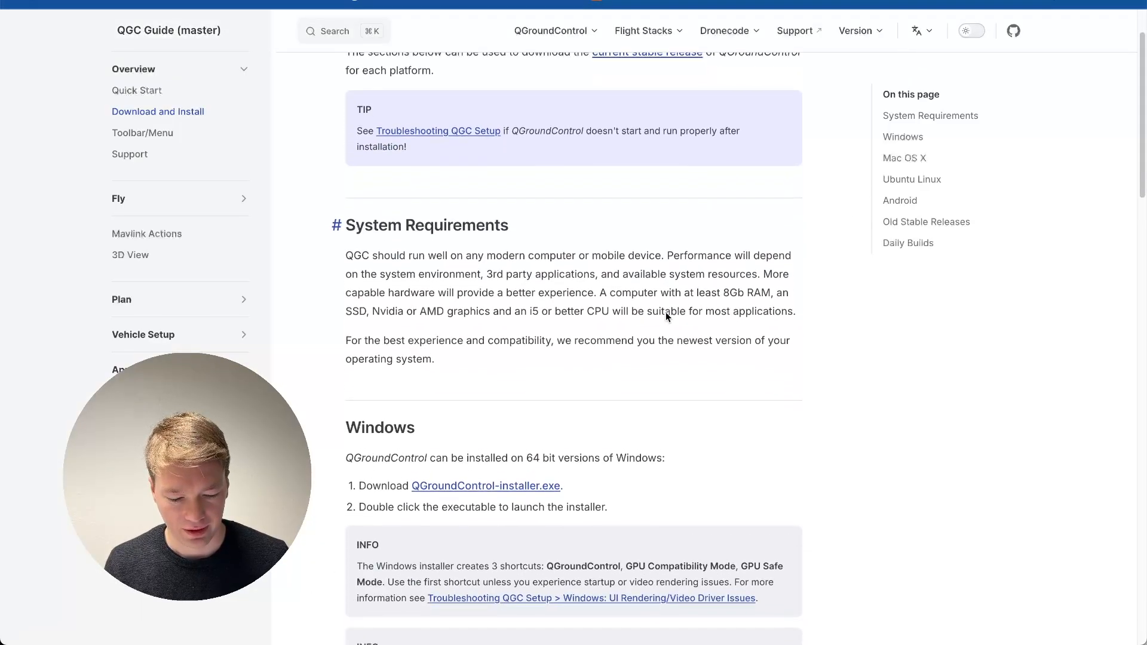
pyautogui.scroll(-1, 666, 312)
pyautogui.scroll(1, 530, 224)
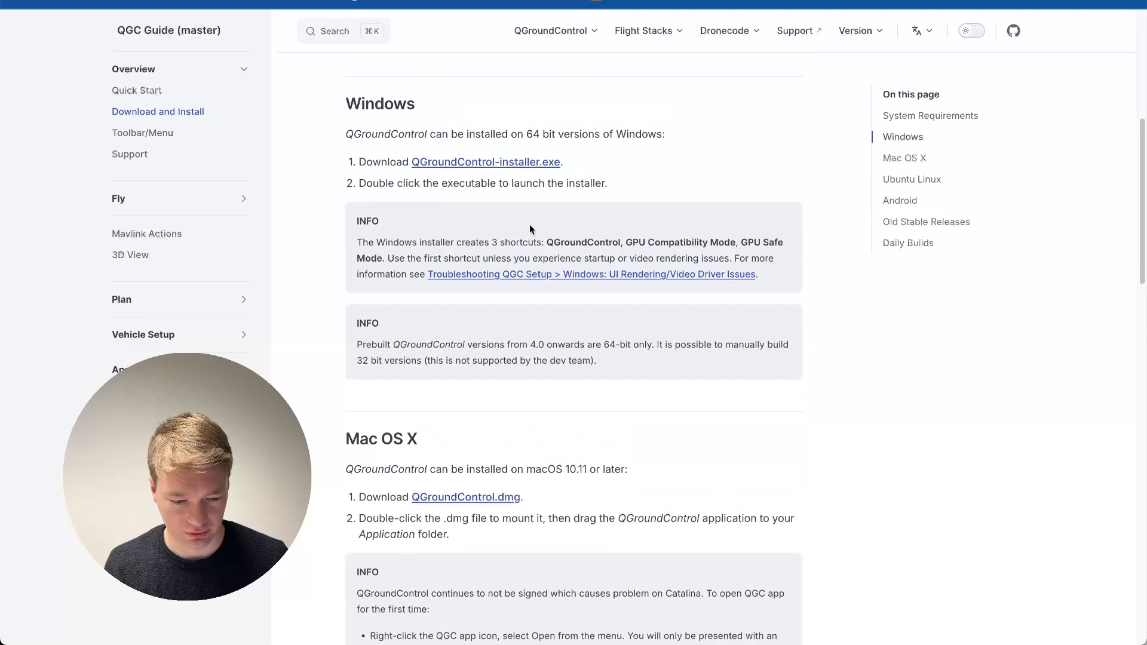
pyautogui.scroll(-1, 588, 204)
pyautogui.scroll(-5, 574, 239)
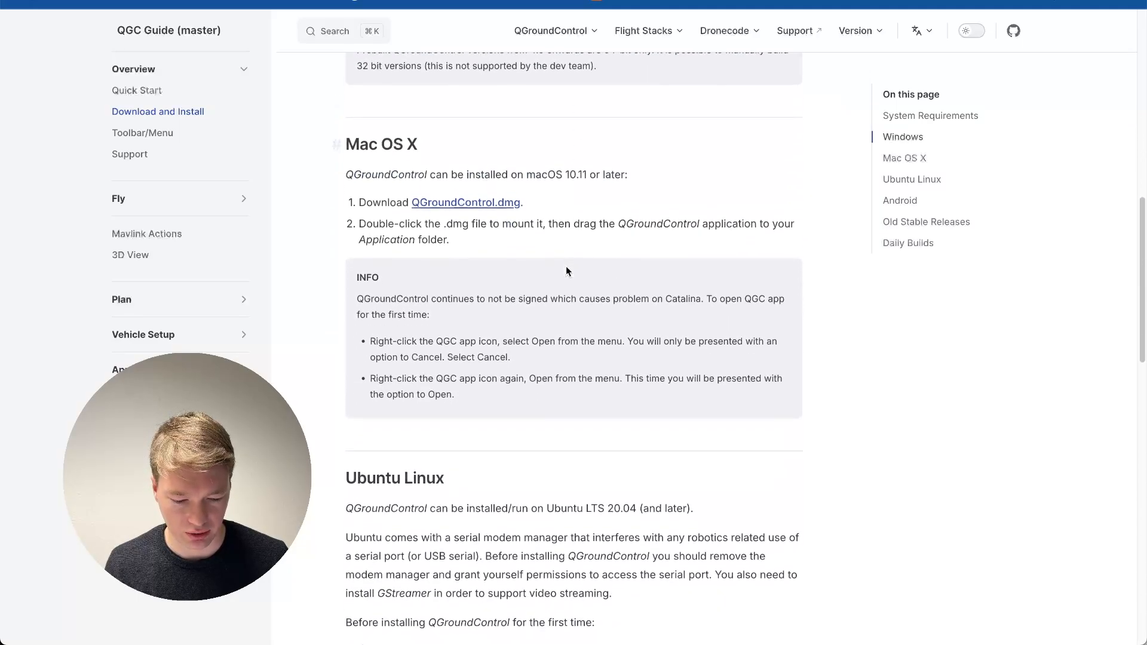
pyautogui.scroll(1, 566, 272)
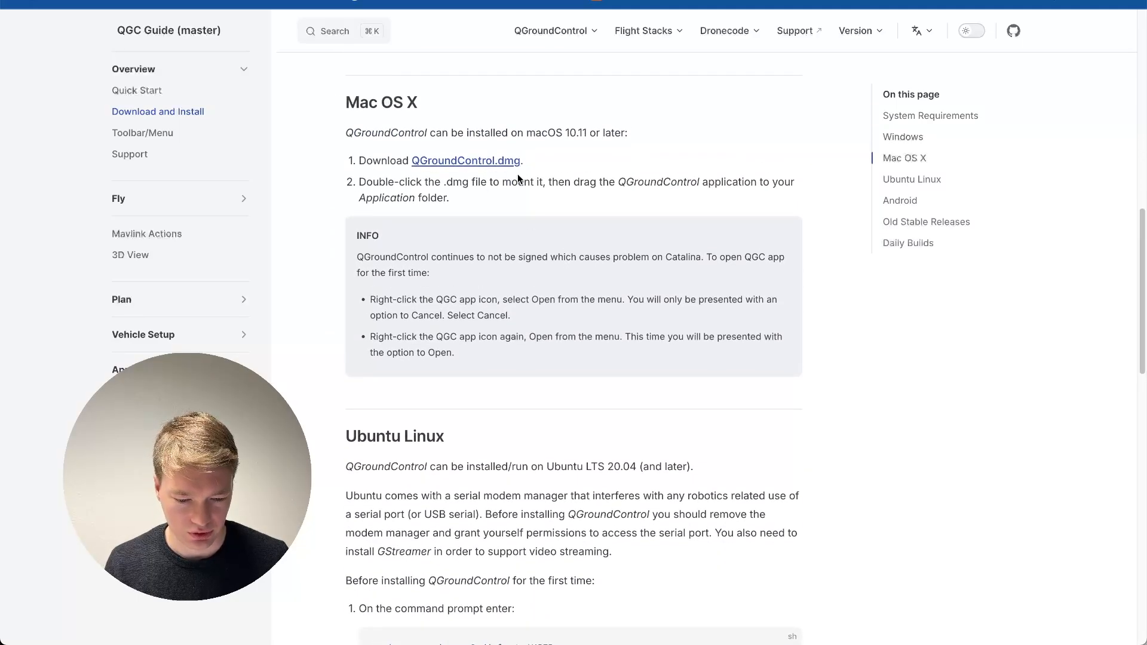
# Switch back to QGroundControl and delete the existing Survey item from the mission.
pyautogui.press('super+Tab')
pyautogui.press('super+Tab')
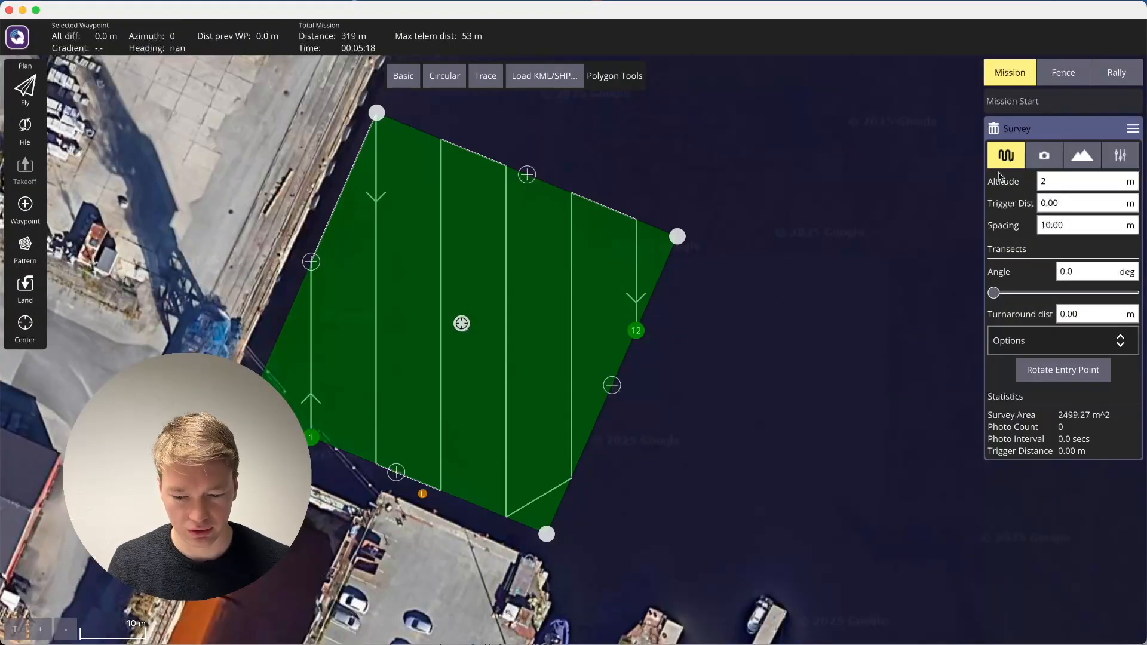
pyautogui.click(994, 131)
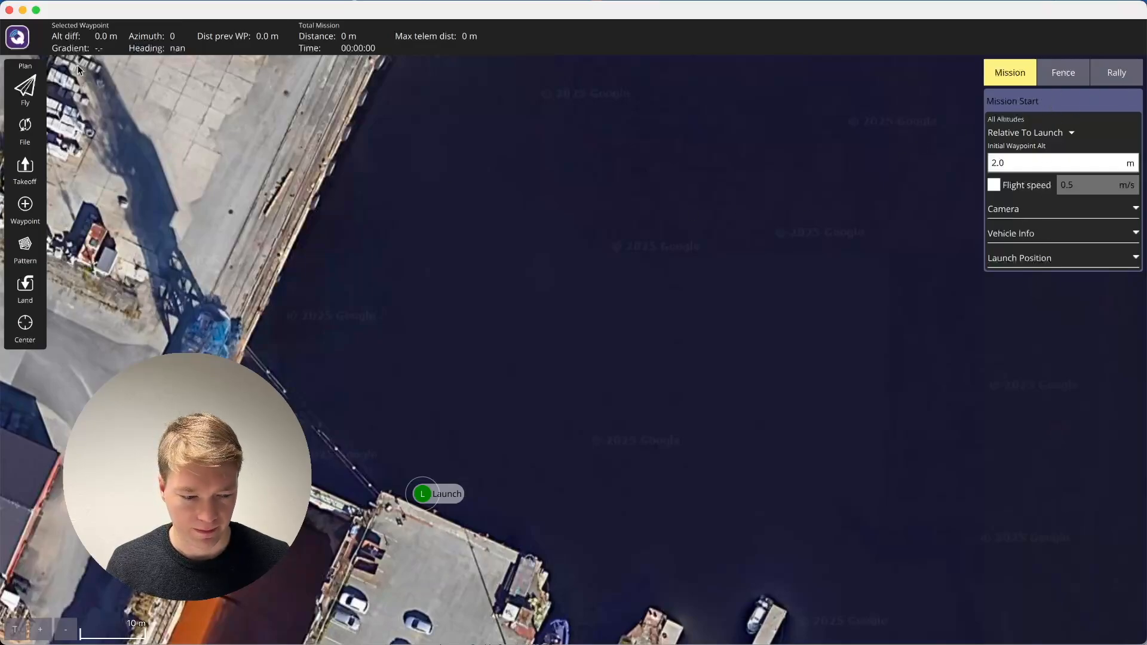
# Choose Google as the map provider in the general application settings and return to the plan view.
pyautogui.click(16, 37)
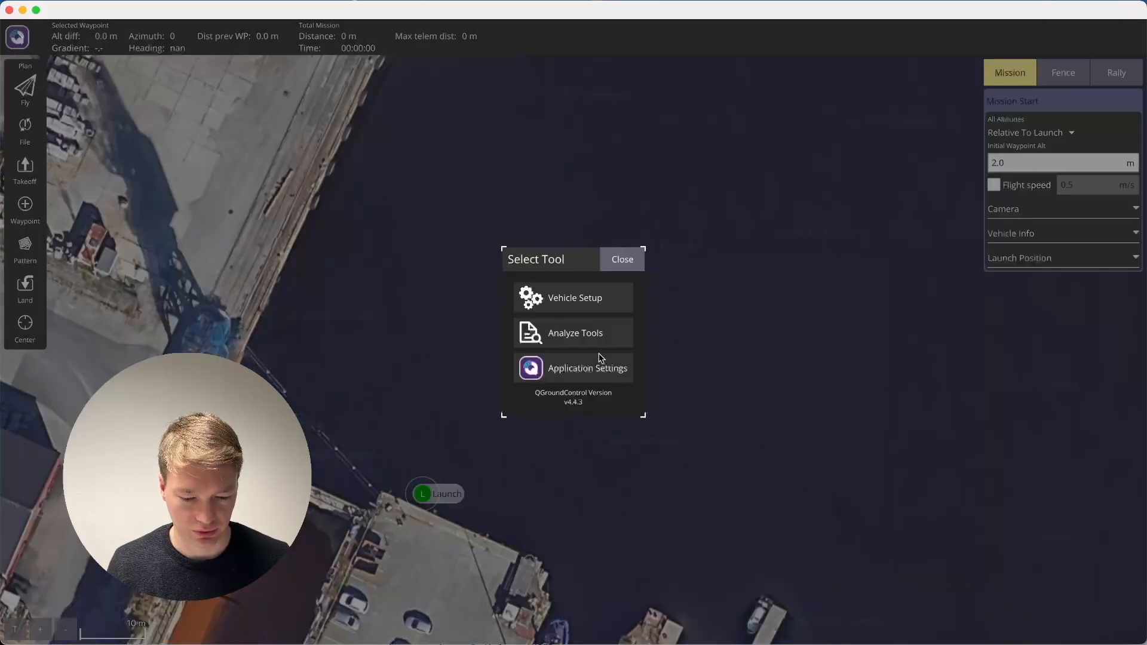
pyautogui.click(591, 371)
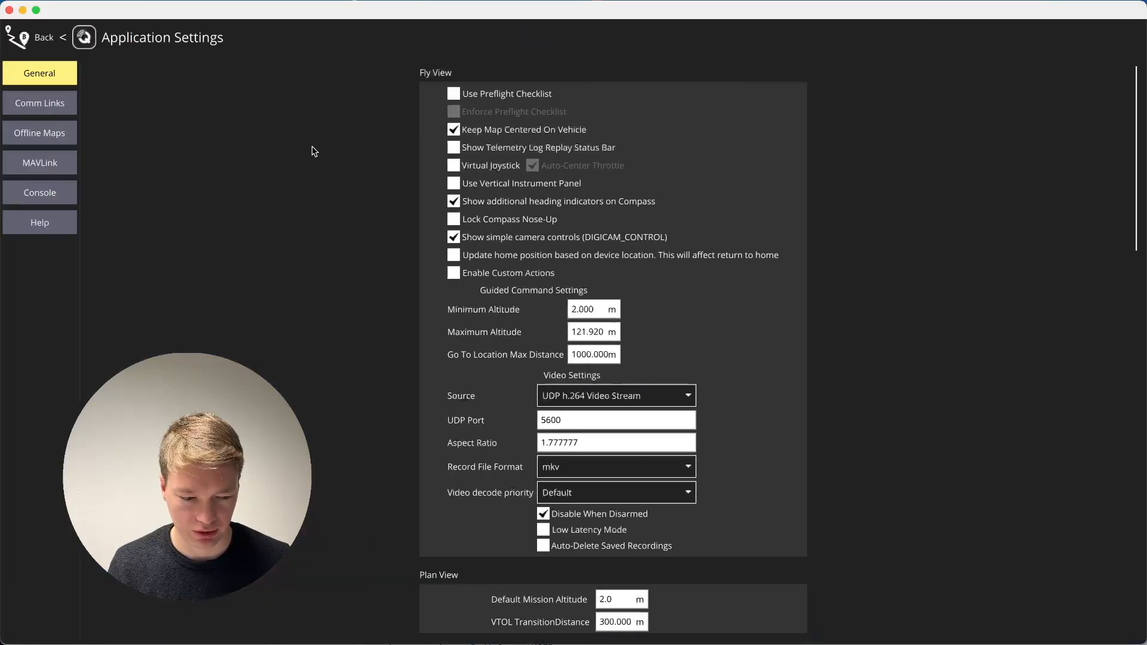
pyautogui.scroll(-5, 693, 400)
pyautogui.scroll(-5, 696, 411)
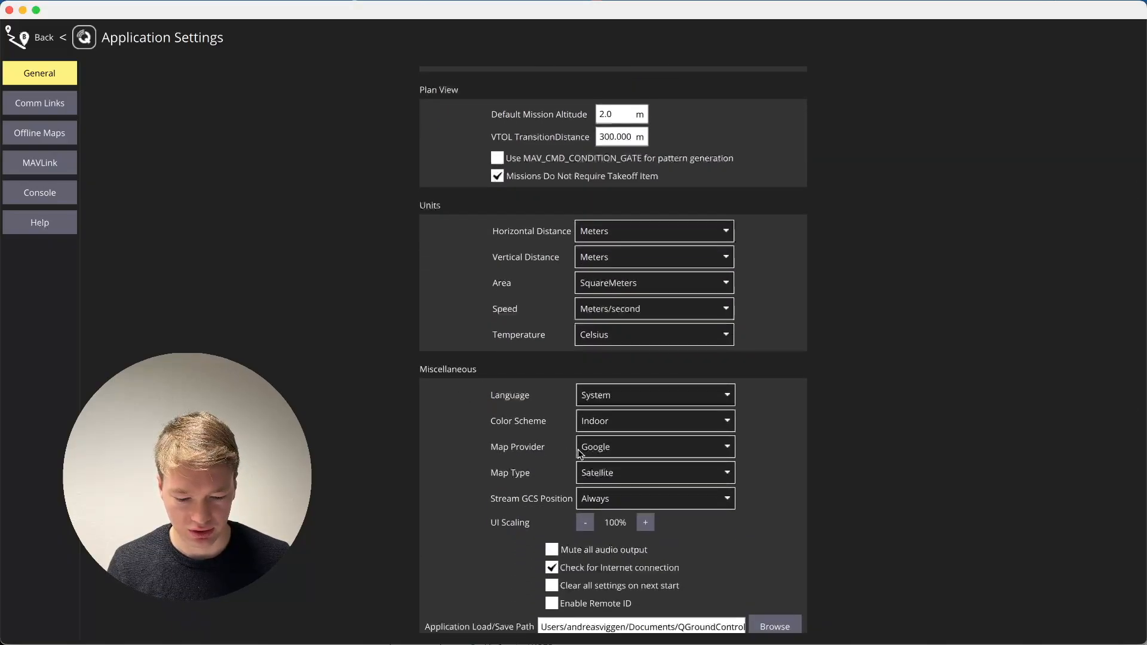
pyautogui.click(610, 453)
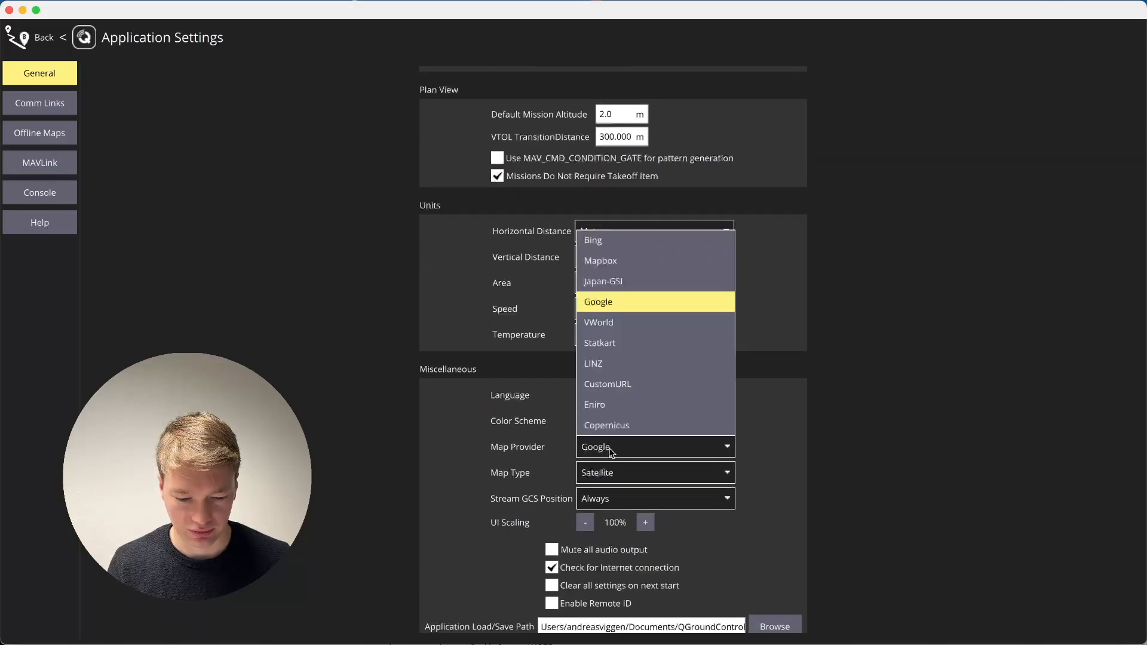
pyautogui.click(626, 300)
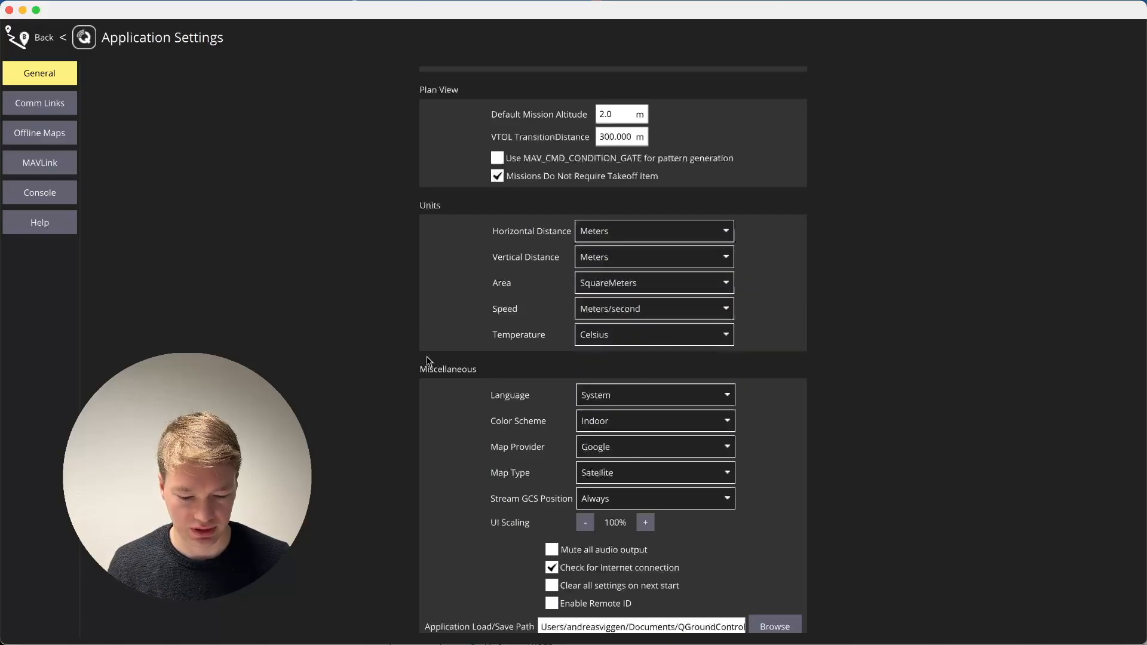
pyautogui.click(41, 38)
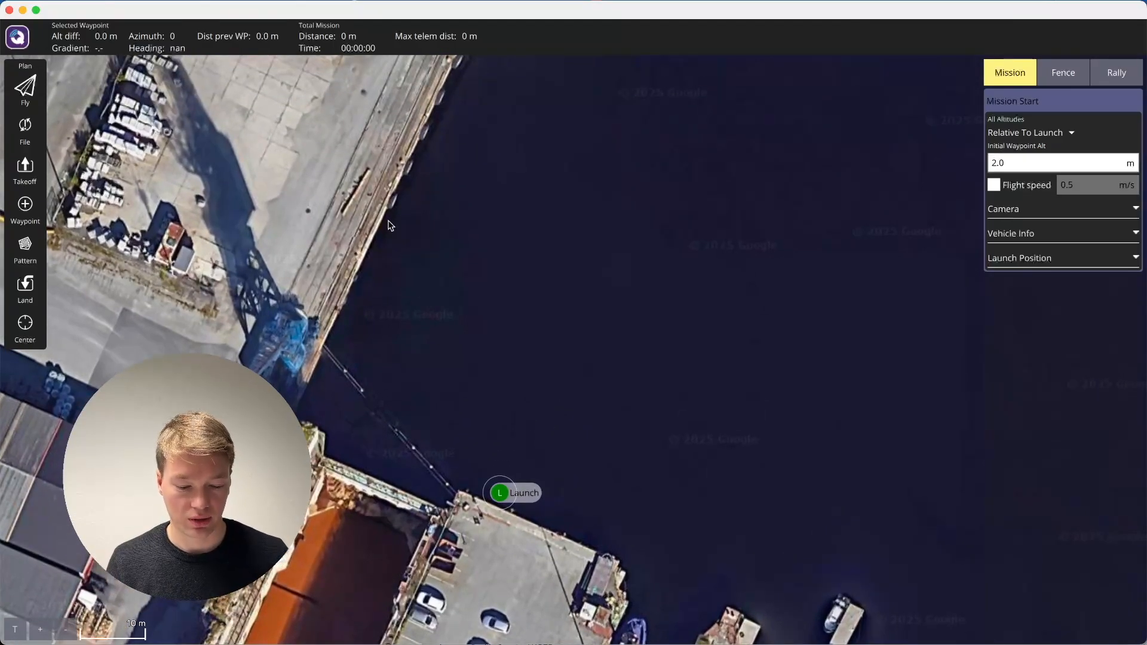
# Look briefly at the fly view, return to planning, and create a new blank plan.
pyautogui.moveTo(520, 318); pyautogui.dragTo(550, 266)
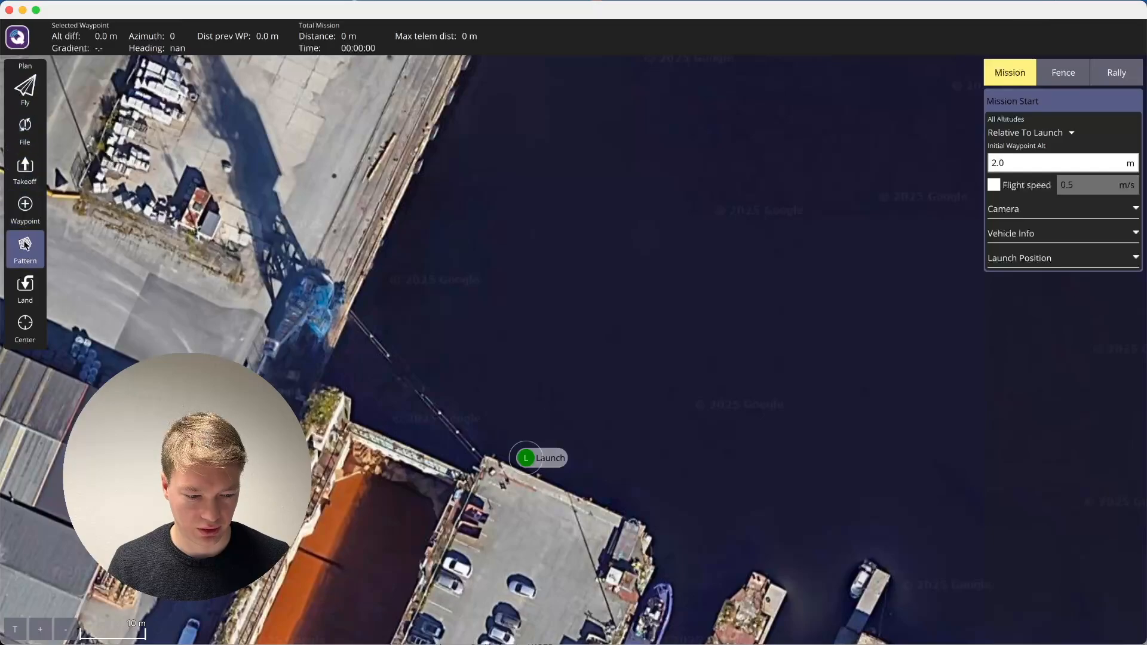
pyautogui.click(36, 88)
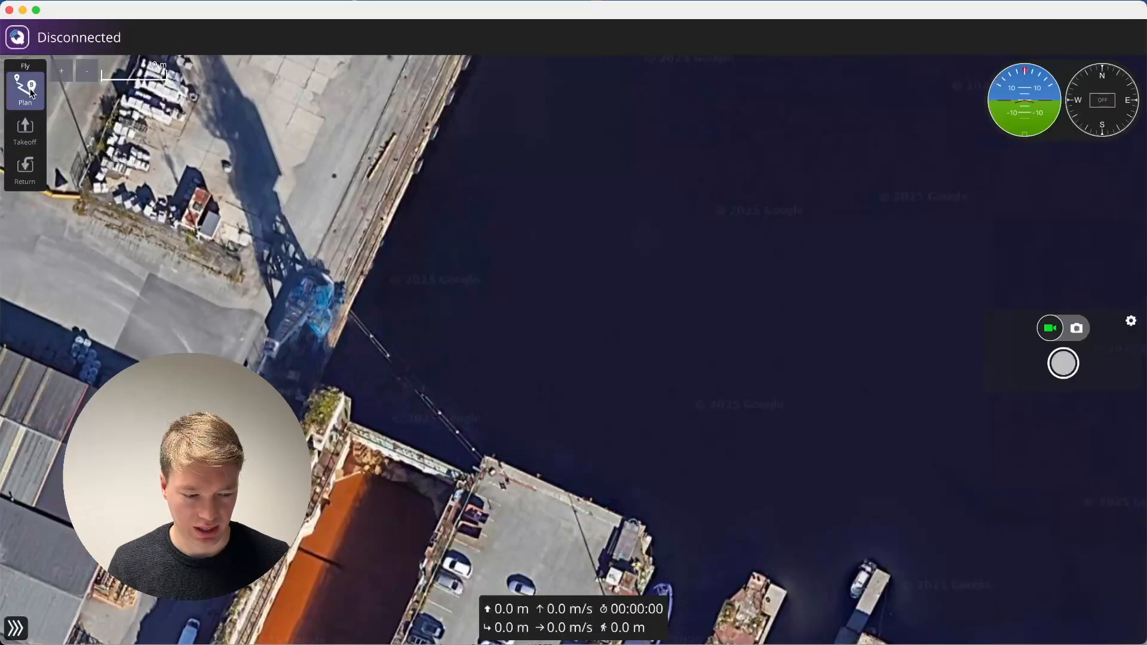
pyautogui.click(33, 94)
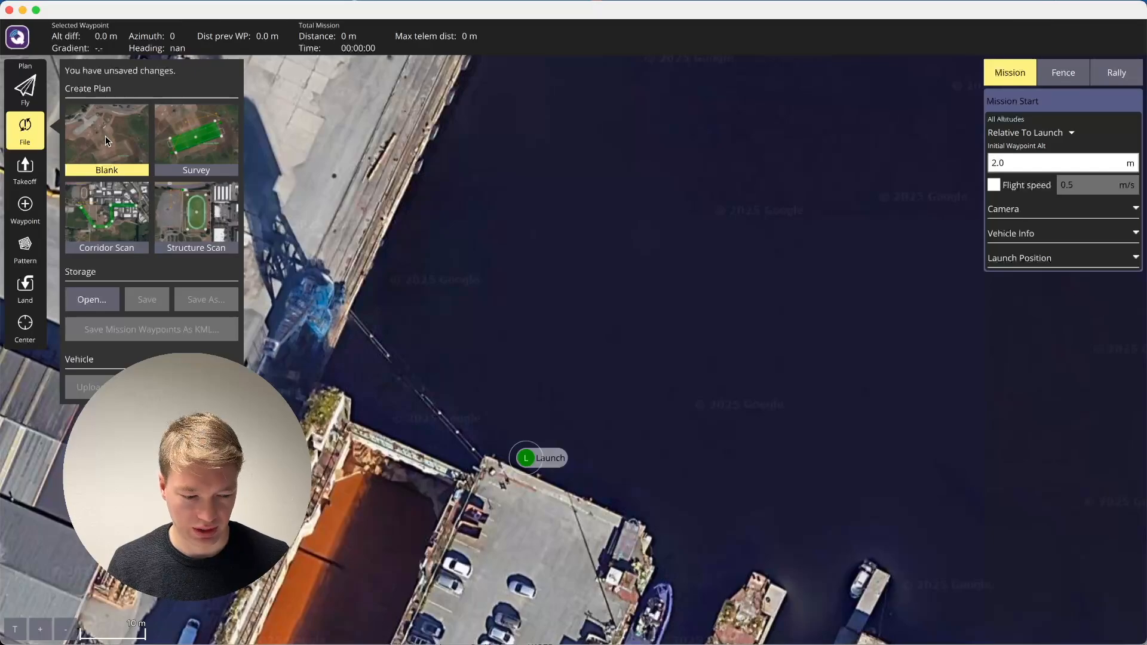
pyautogui.click(140, 168)
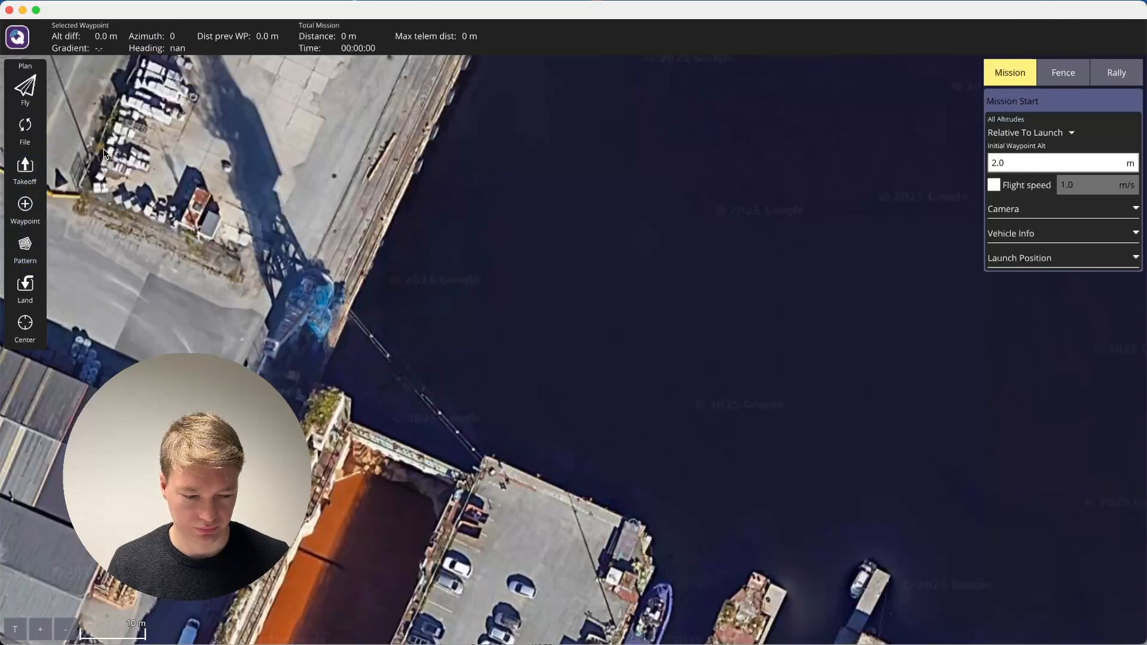
# Add a takeoff item and place its marker in the water just off the corner of the car park pier.
pyautogui.click(30, 173)
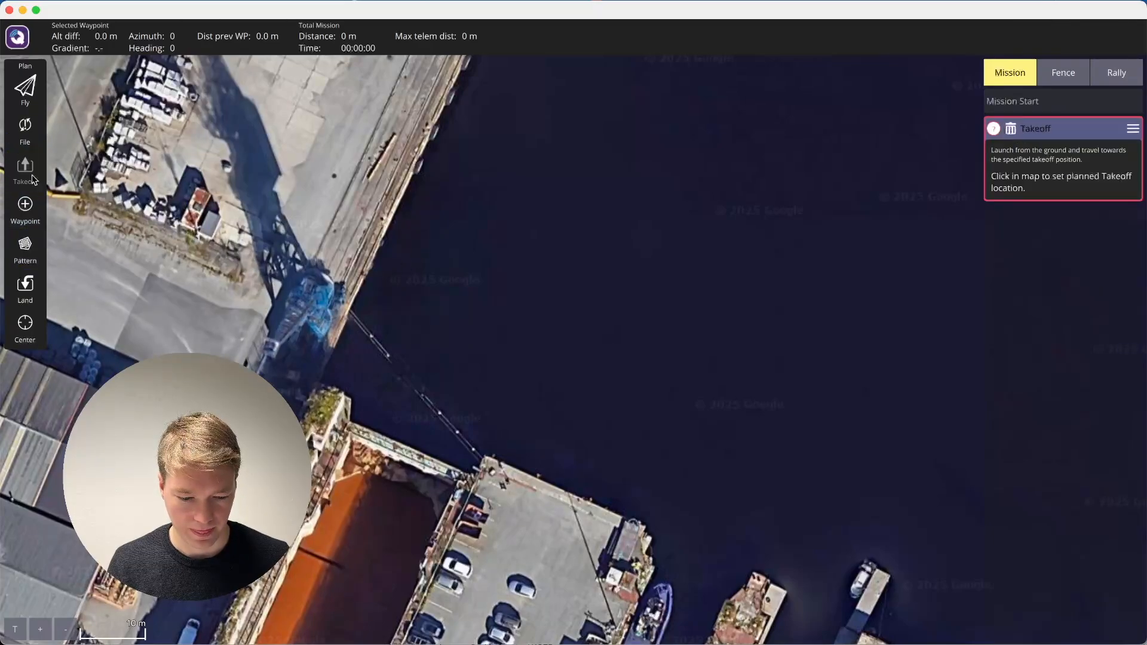
pyautogui.click(506, 431)
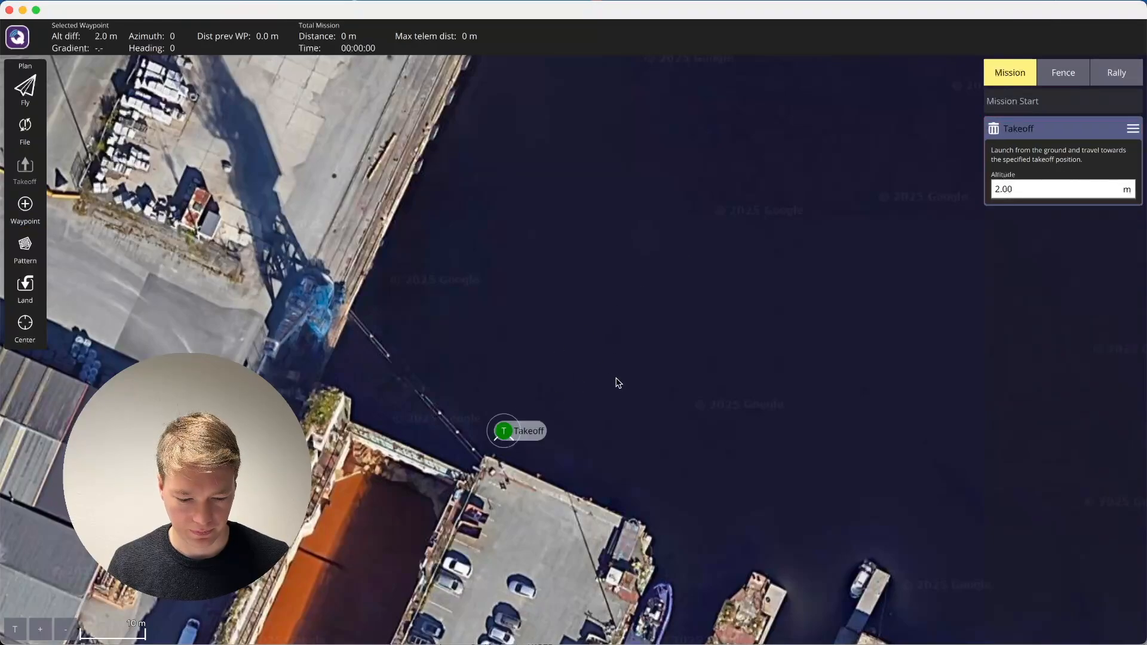
pyautogui.moveTo(511, 435)
pyautogui.mouseDown()
pyautogui.moveTo(554, 435)
pyautogui.moveTo(513, 449)
pyautogui.mouseUp()
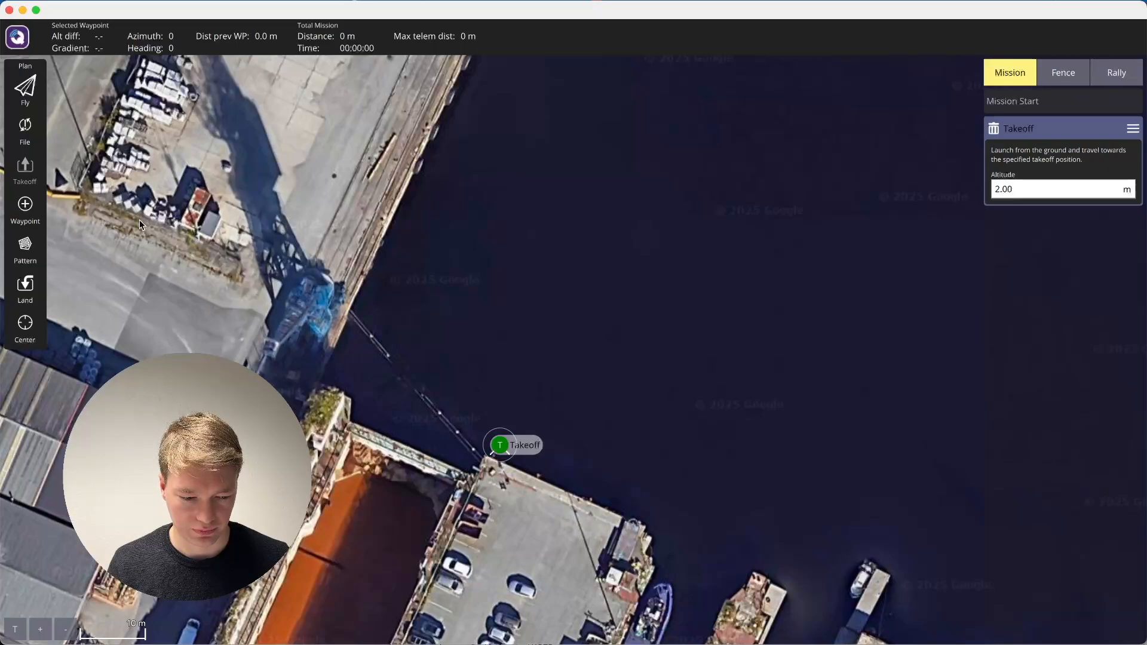
# Add a Survey pattern to the mission and start its area from a basic polygon.
pyautogui.click(25, 245)
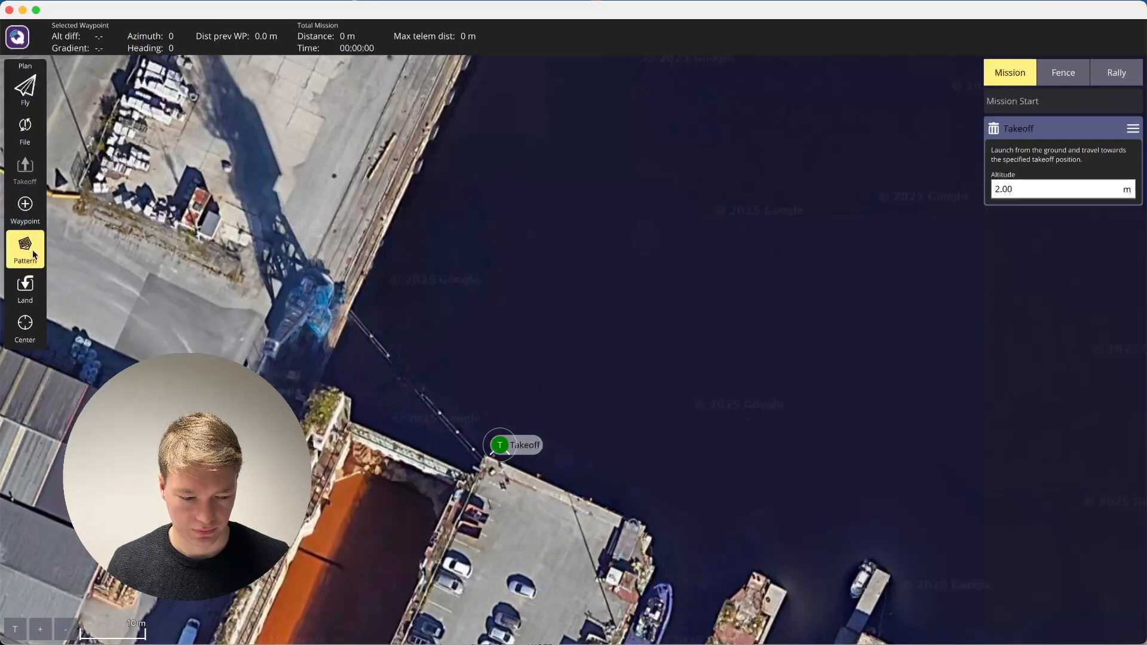
pyautogui.click(96, 250)
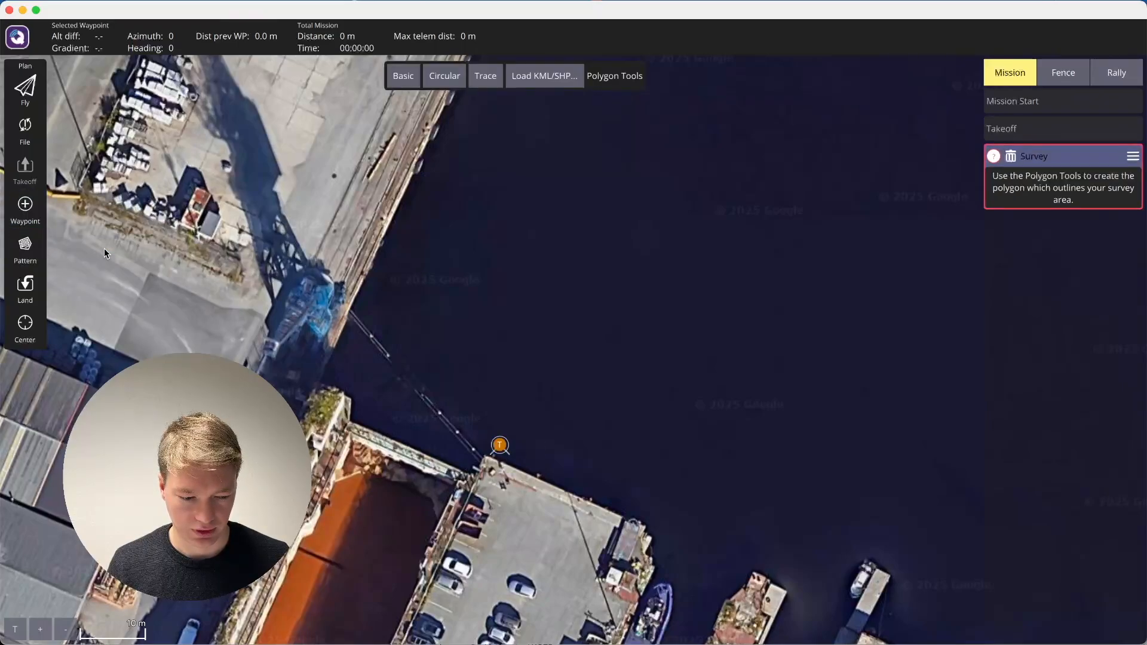
pyautogui.click(404, 79)
# Move the survey polygon's corners to cover the water between the quay and the pier, about 1,800 m² in area.
pyautogui.moveTo(170, 137); pyautogui.dragTo(485, 94)
pyautogui.moveTo(169, 564); pyautogui.dragTo(375, 355)
pyautogui.moveTo(862, 567); pyautogui.dragTo(583, 461)
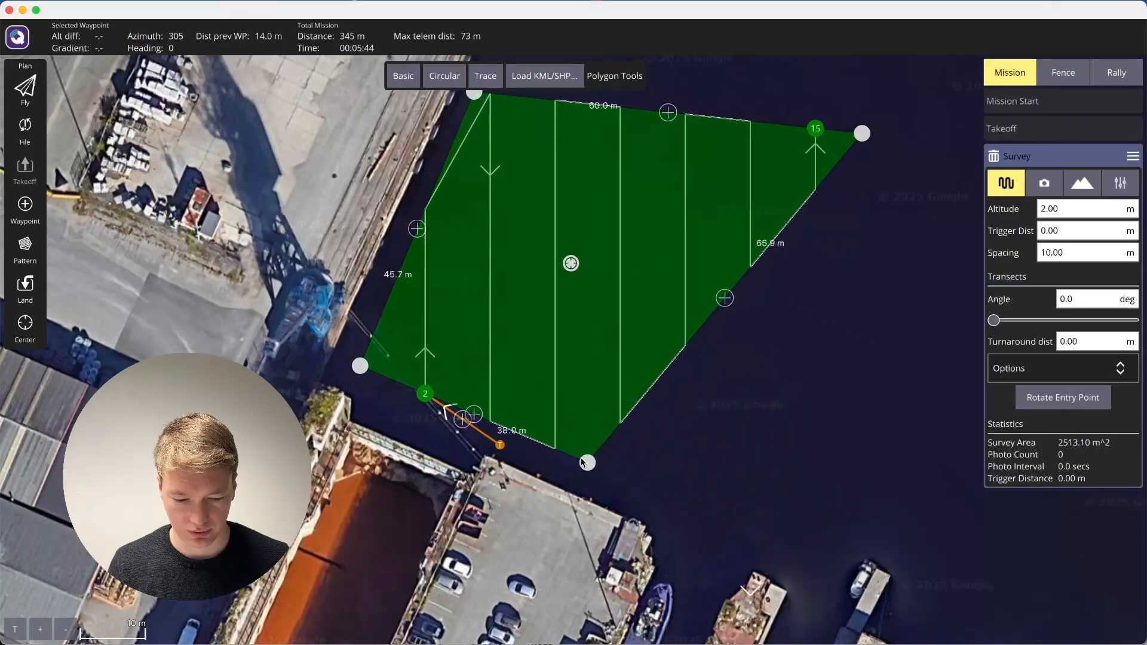
pyautogui.moveTo(857, 139); pyautogui.dragTo(695, 188)
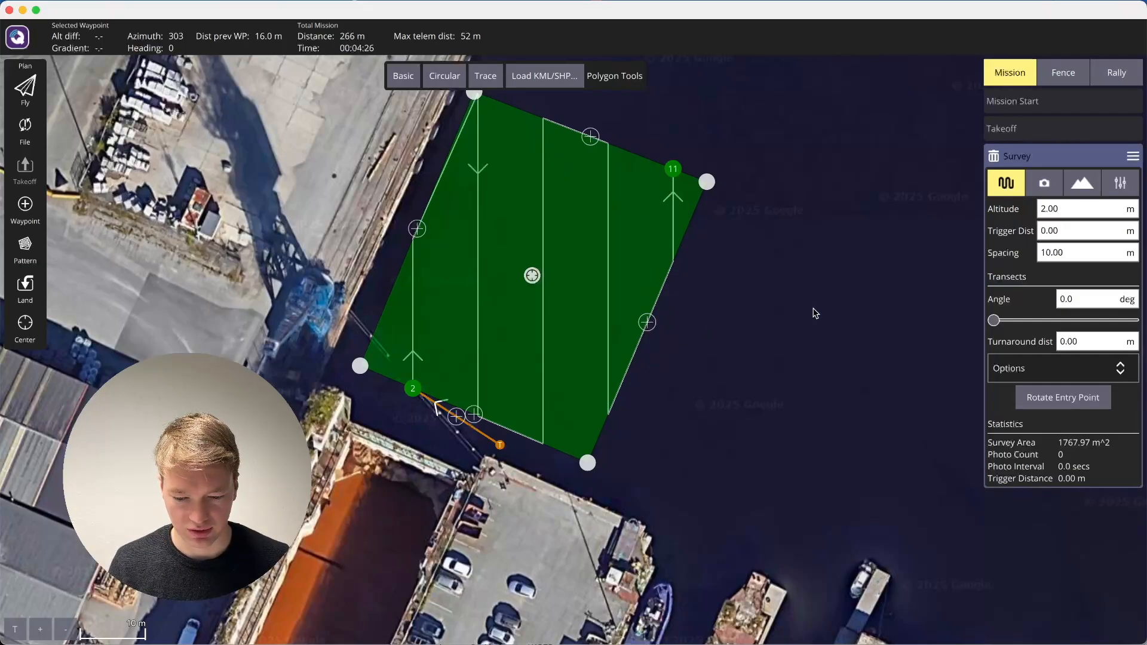
pyautogui.moveTo(589, 467); pyautogui.dragTo(610, 472)
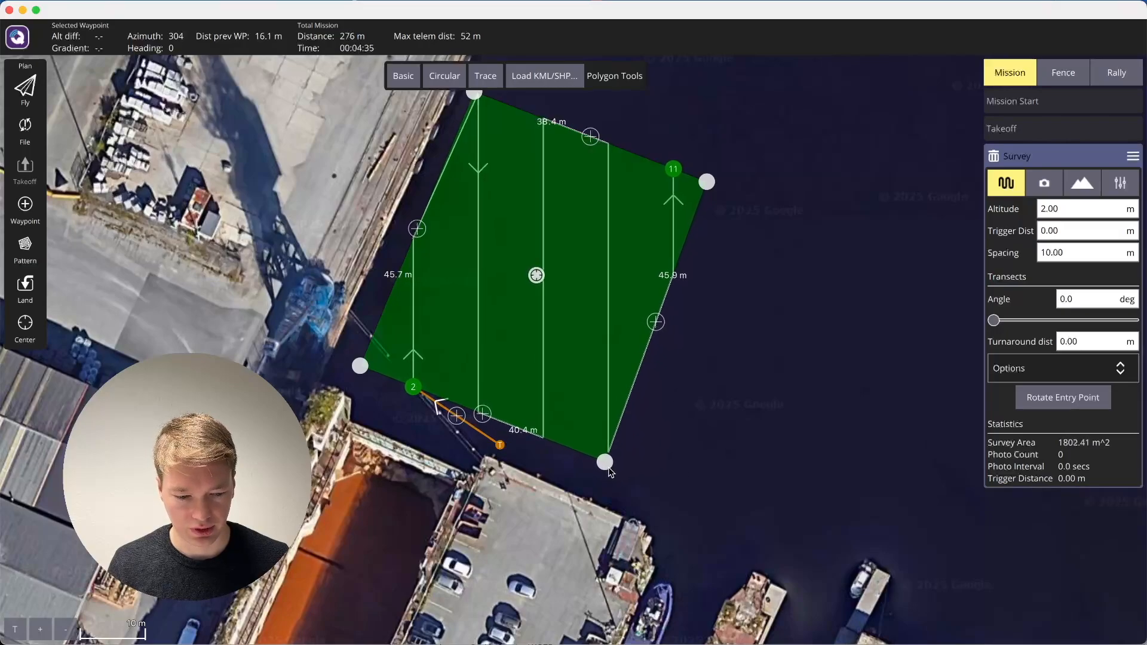
# Enable the flight speed in the mission start settings, set it to 0.6 m/s, and show the takeoff settings.
pyautogui.click(1049, 111)
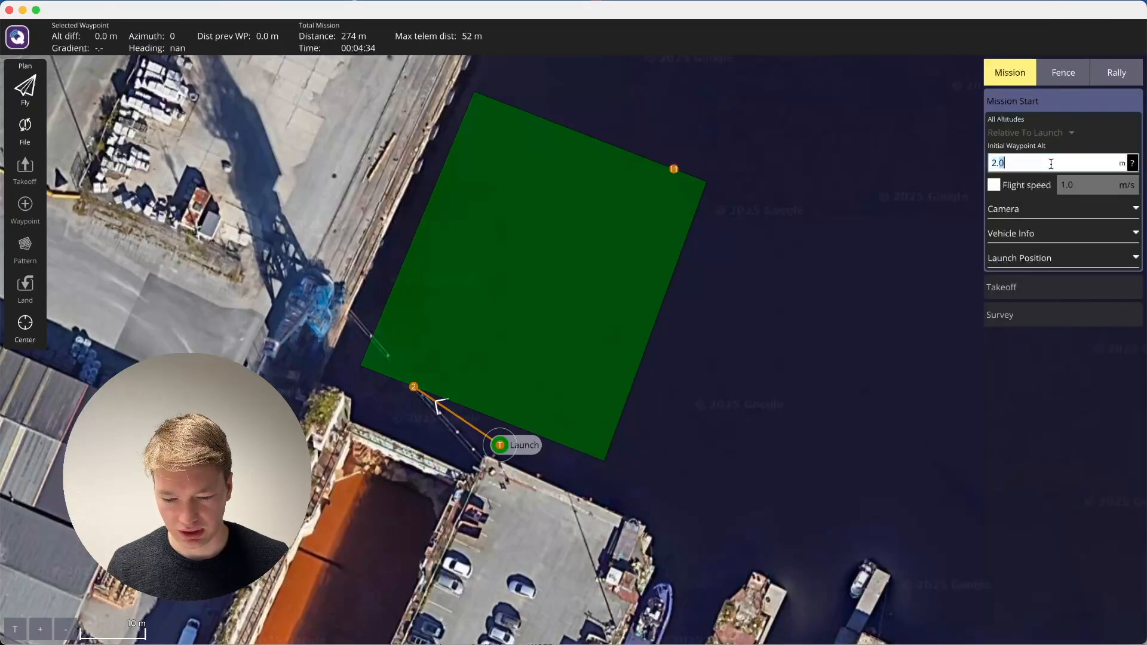
pyautogui.click(1076, 187)
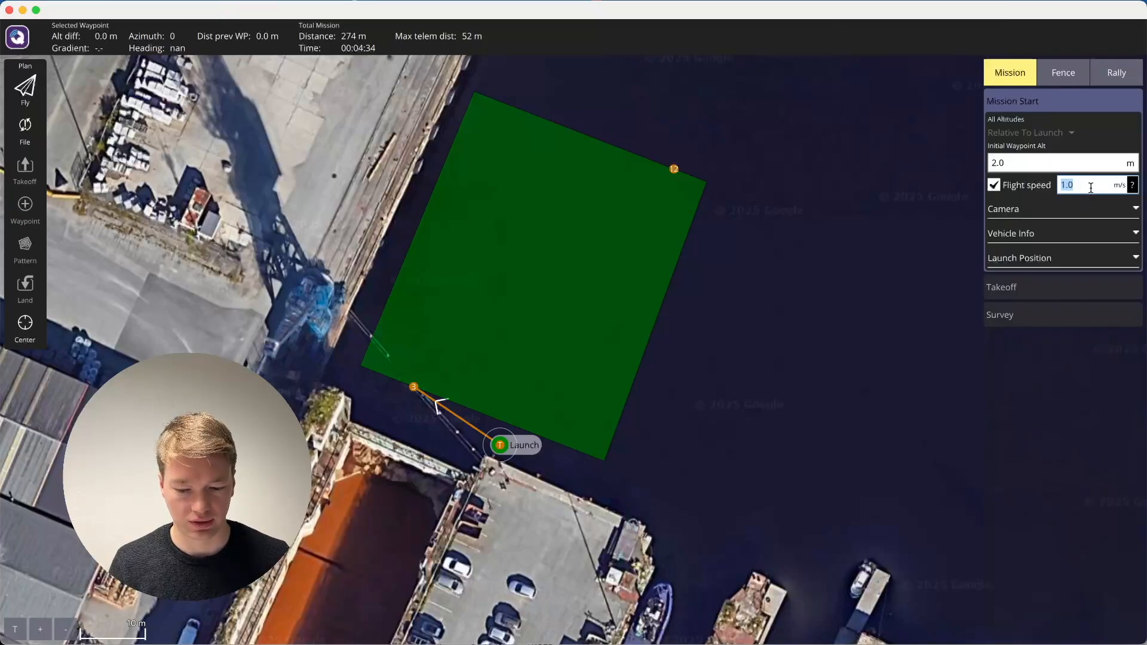
pyautogui.write('0.6')
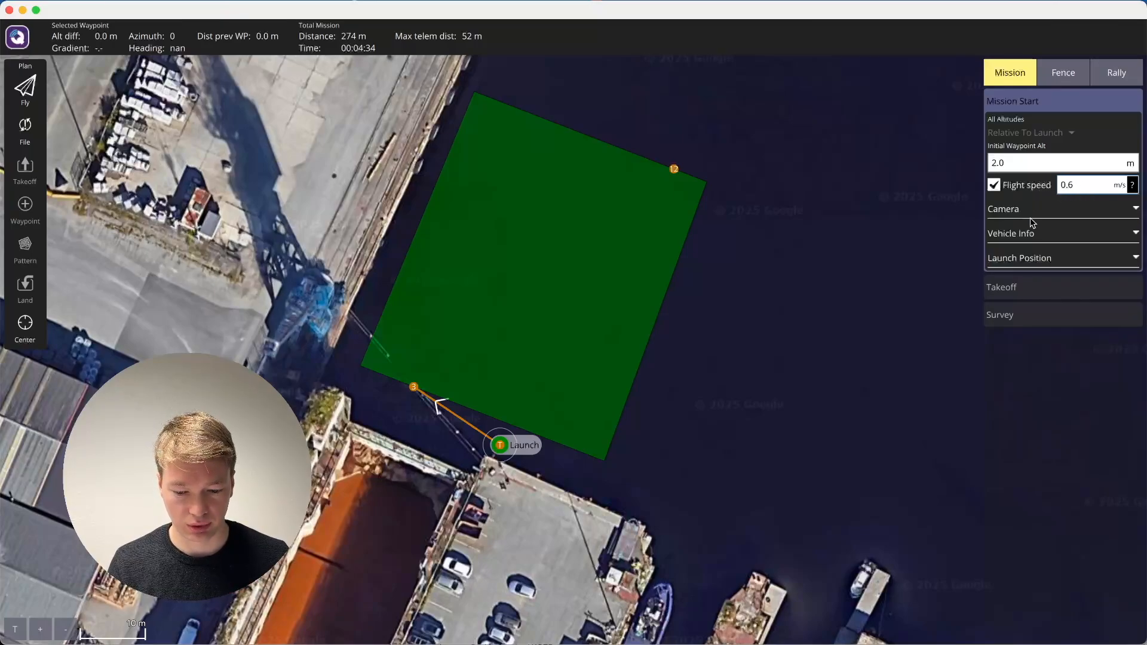
pyautogui.click(1024, 283)
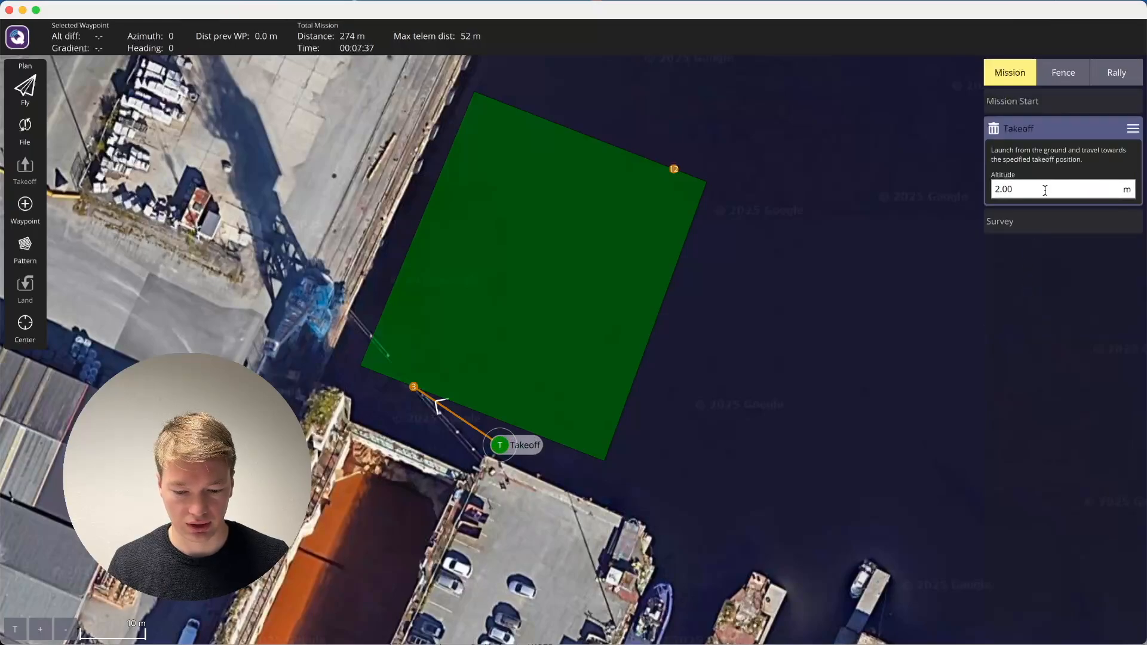
# Set the survey's transect spacing to 5 m.
pyautogui.click(1032, 222)
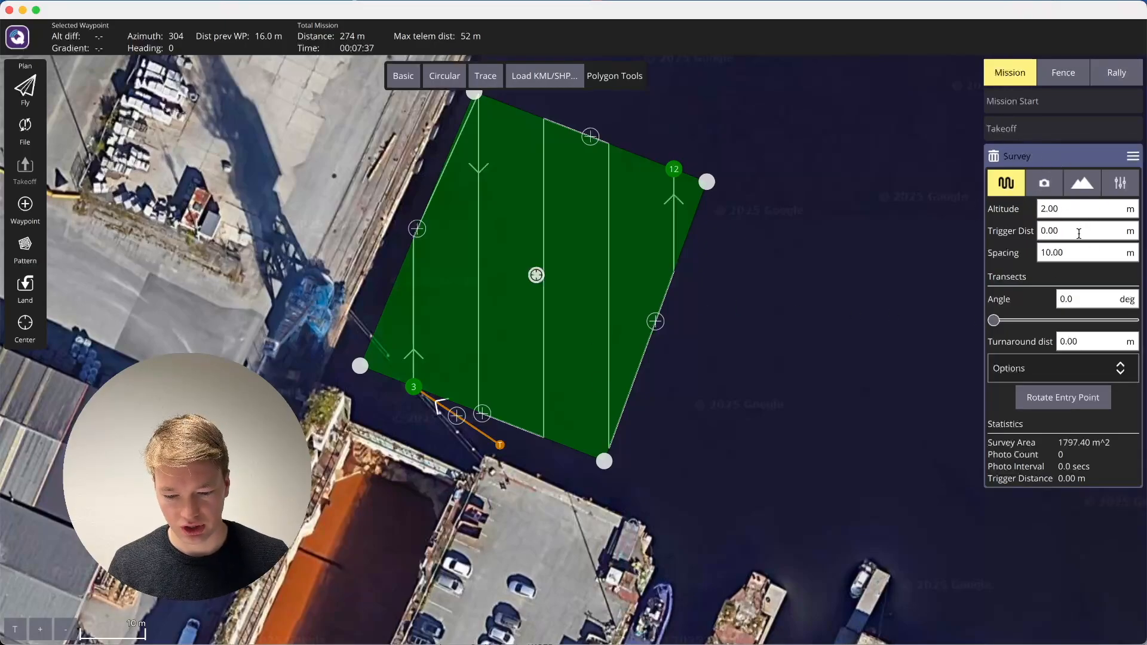
pyautogui.click(1075, 252)
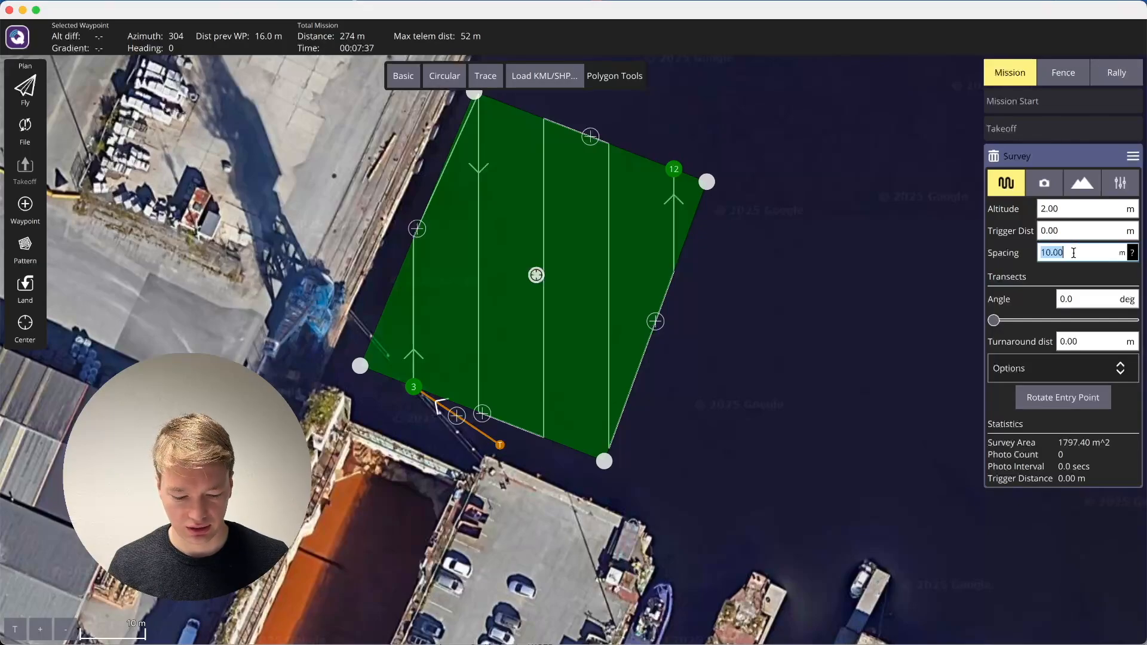
pyautogui.write('5')
pyautogui.press('Return')
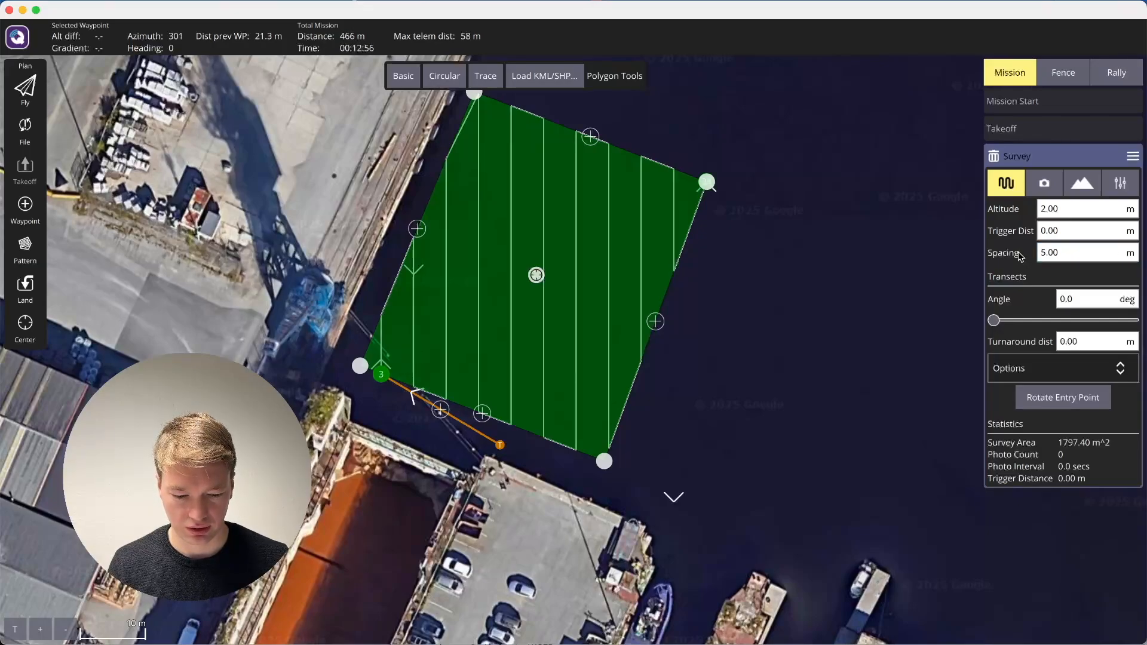
# Set the survey's transect spacing to 10 m.
pyautogui.click(1059, 255)
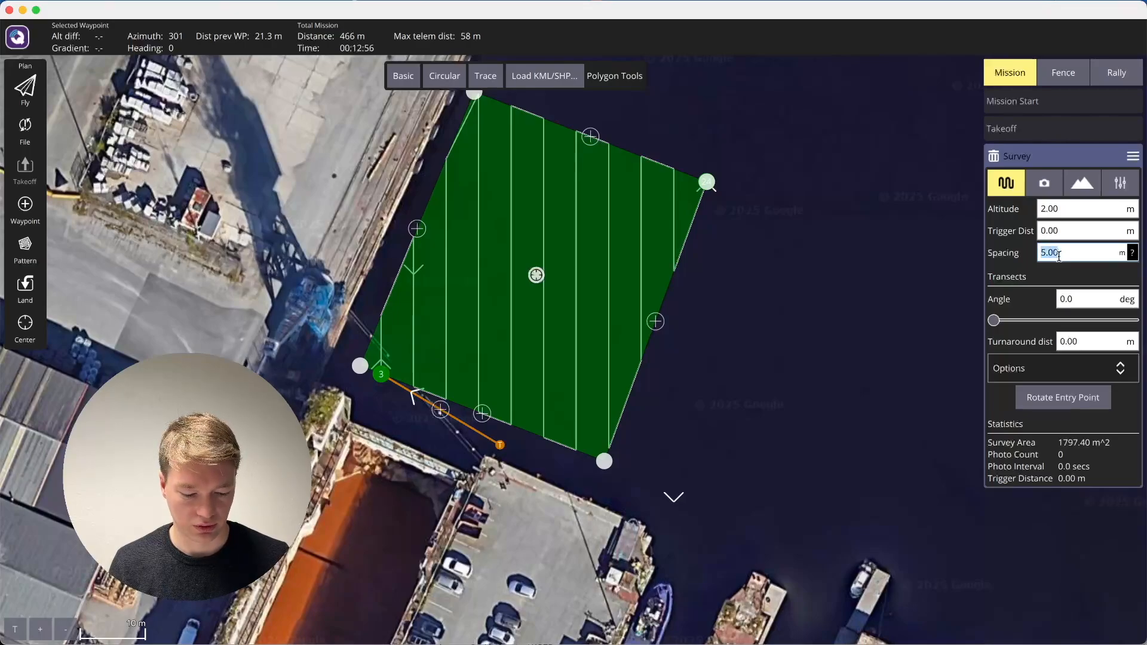
pyautogui.write('10')
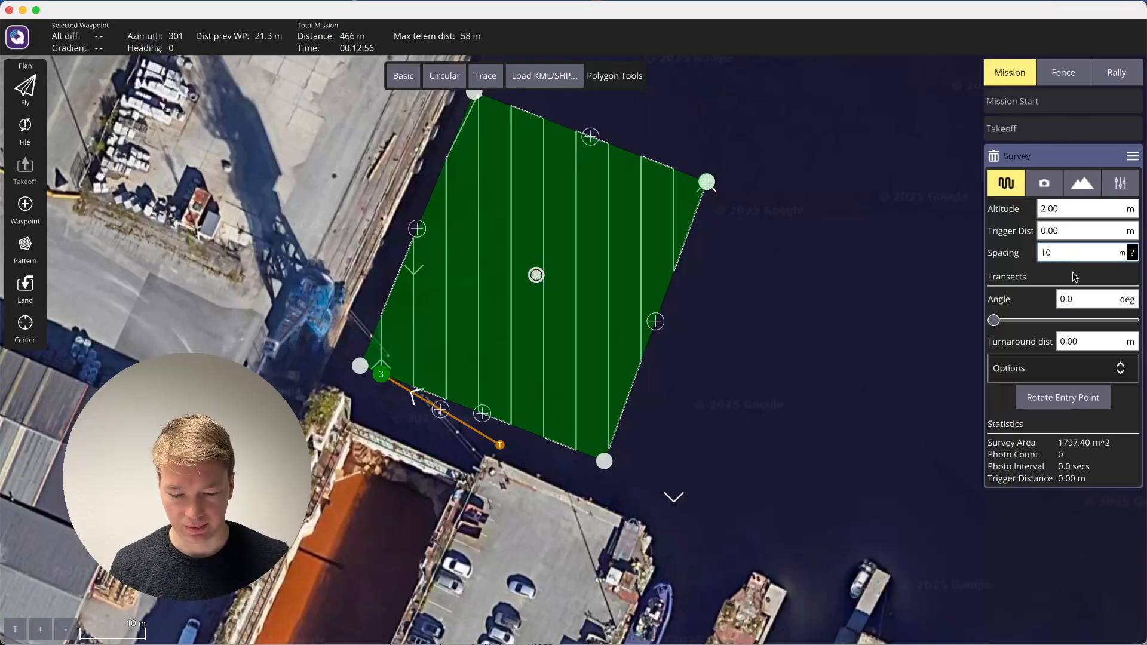
pyautogui.click(1045, 281)
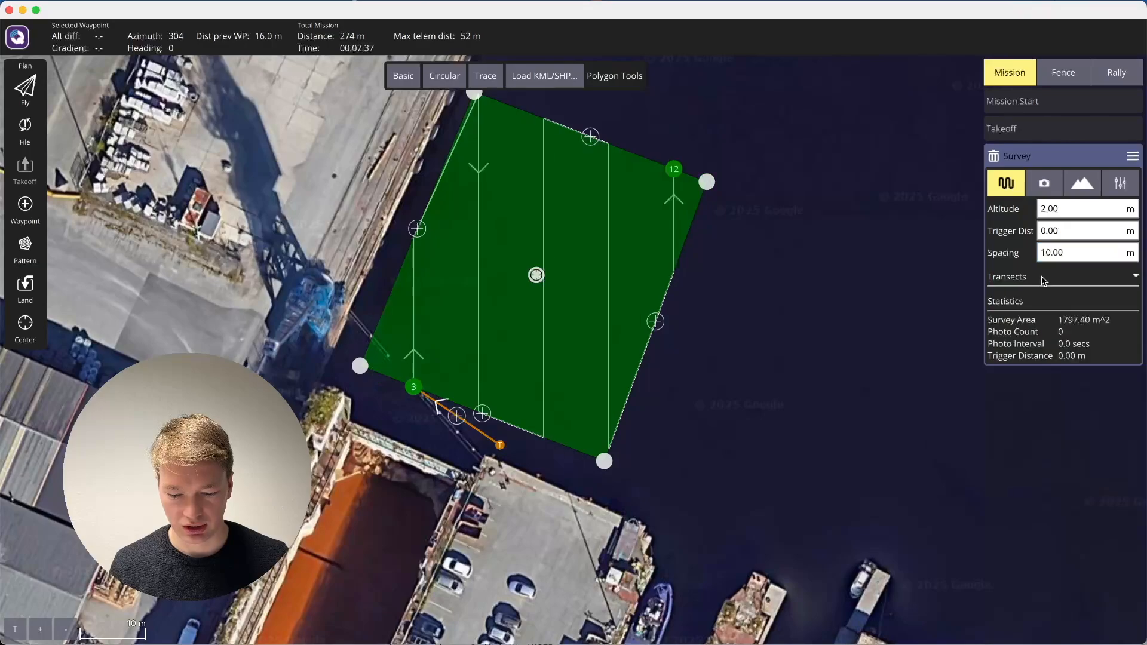
# Rotate the survey transects to an angle of 22° so they run parallel to the quay.
pyautogui.click(1076, 252)
pyautogui.click(1071, 284)
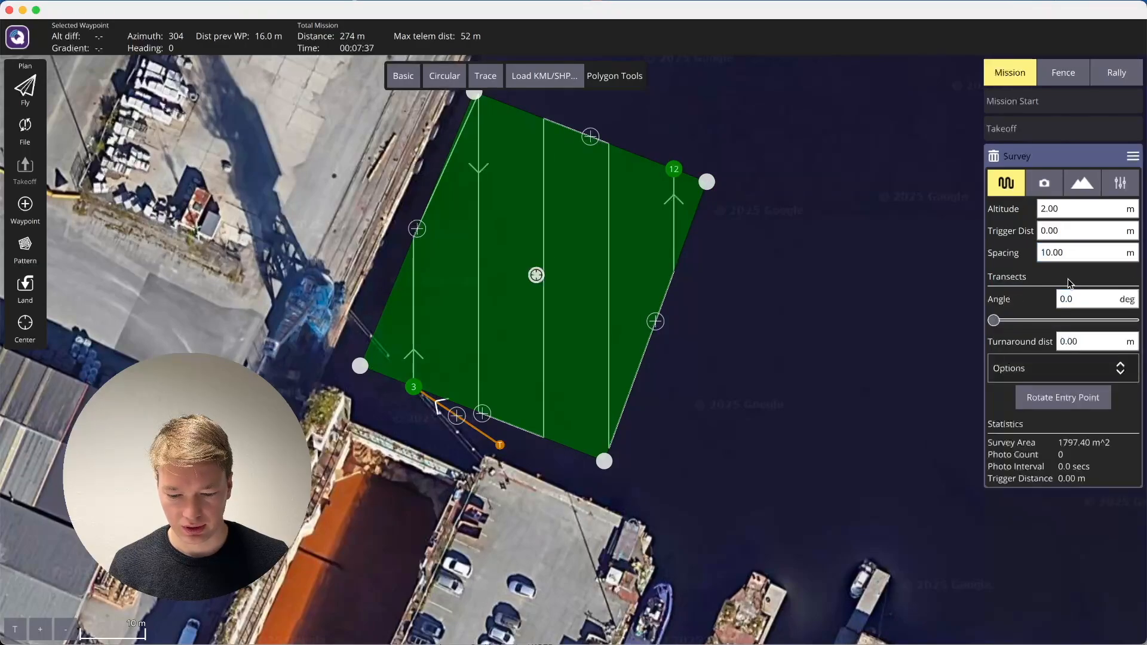
pyautogui.moveTo(994, 321); pyautogui.dragTo(1004, 324)
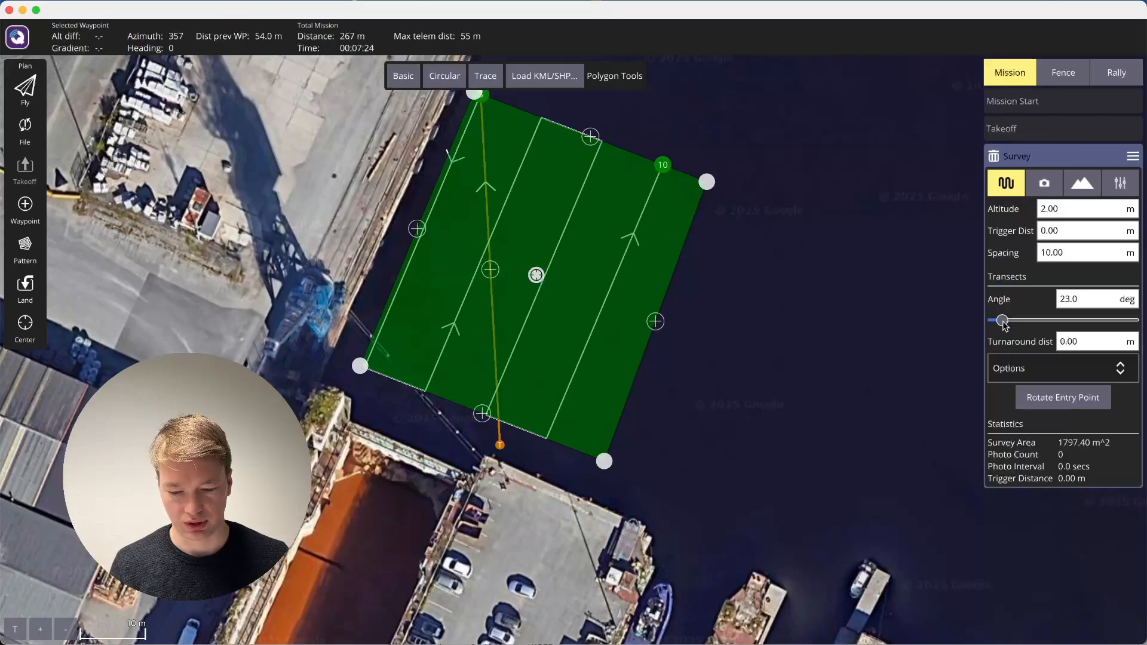
pyautogui.moveTo(1004, 323); pyautogui.dragTo(1004, 323)
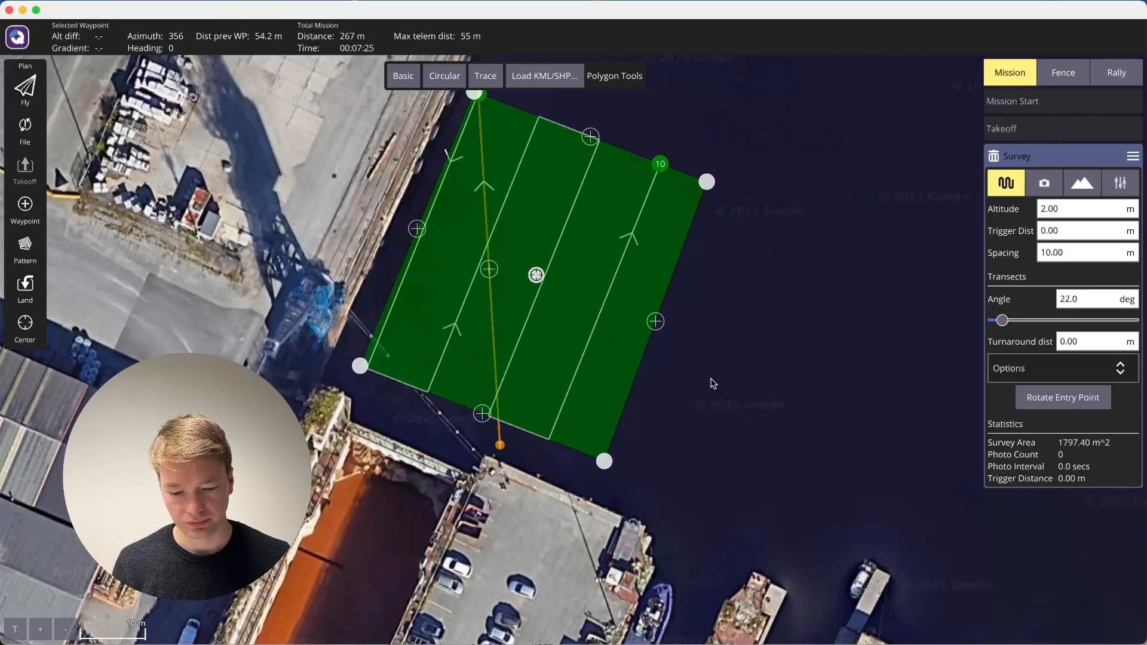
# Move the survey polygon's two eastern corners outward, enlarging the survey area to about 2,080 m².
pyautogui.moveTo(602, 466); pyautogui.dragTo(614, 472)
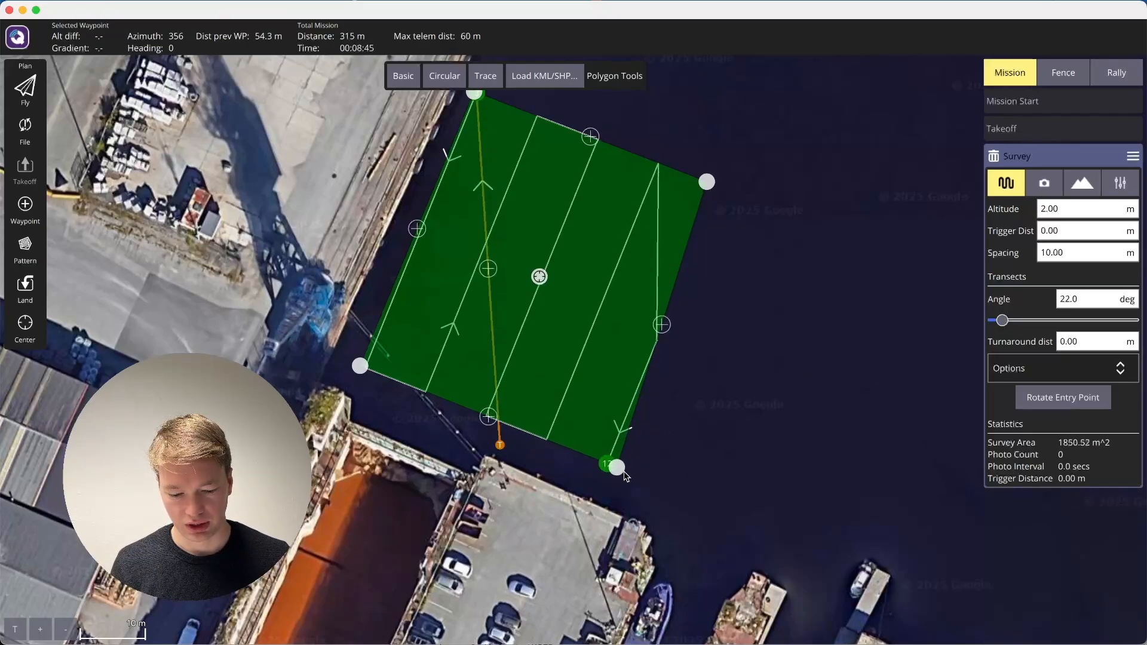
pyautogui.moveTo(715, 184); pyautogui.dragTo(755, 195)
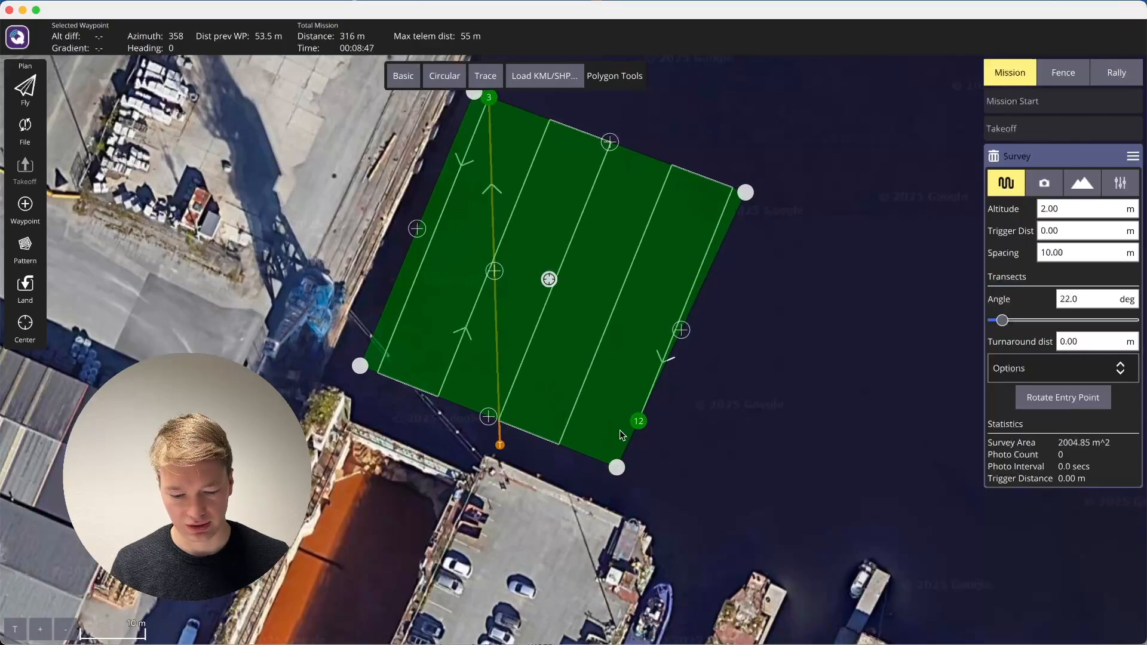
pyautogui.moveTo(616, 470); pyautogui.dragTo(640, 479)
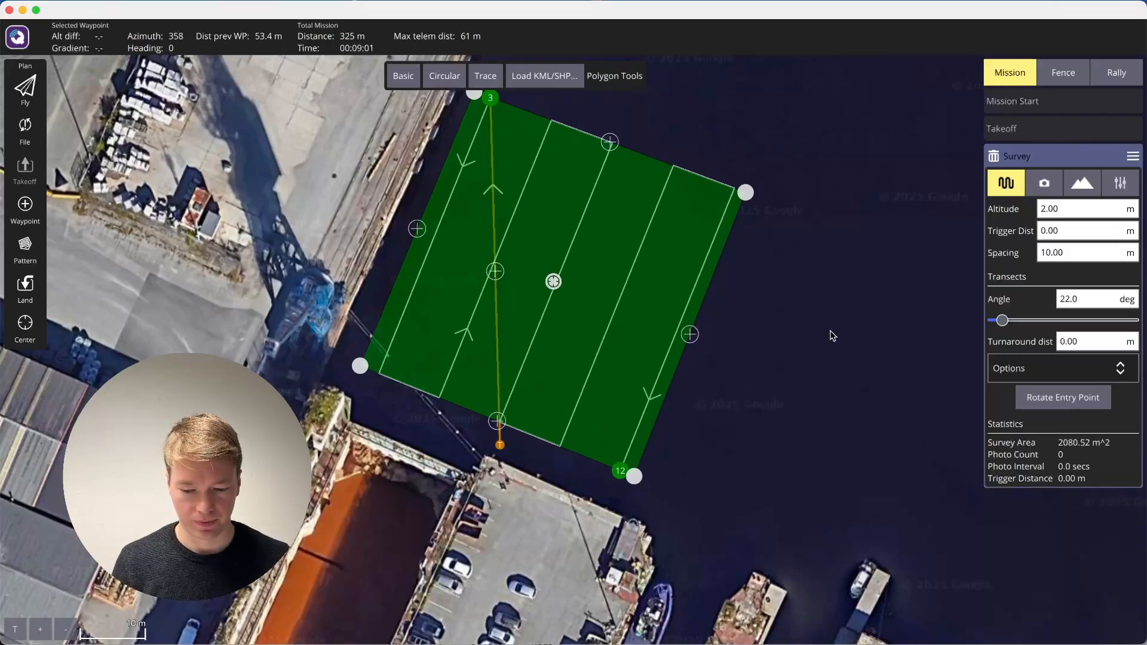
pyautogui.click(1135, 158)
pyautogui.click(905, 190)
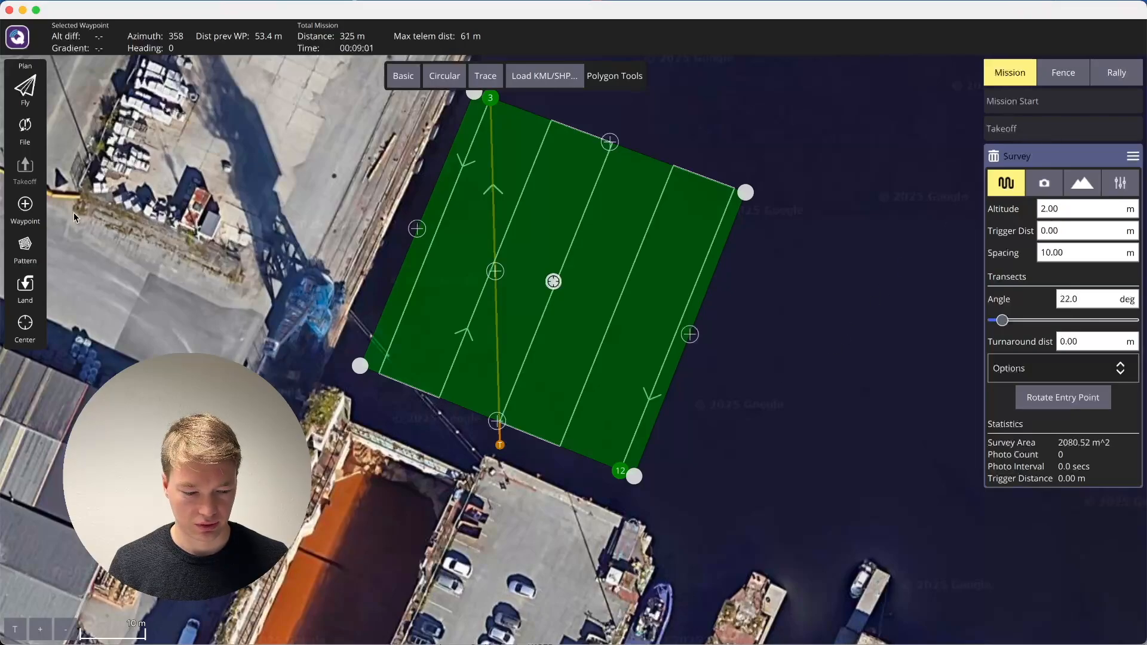
# Save the mission waypoints as a KML file named MyMission in Downloads, replacing the existing file.
pyautogui.click(34, 130)
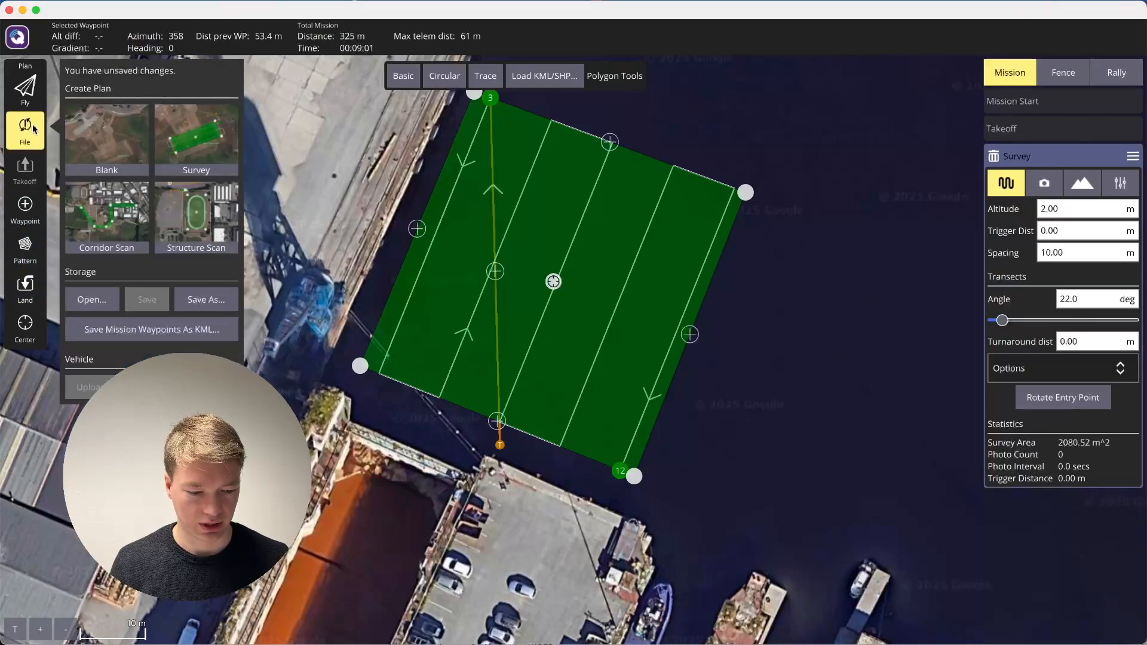
pyautogui.click(210, 330)
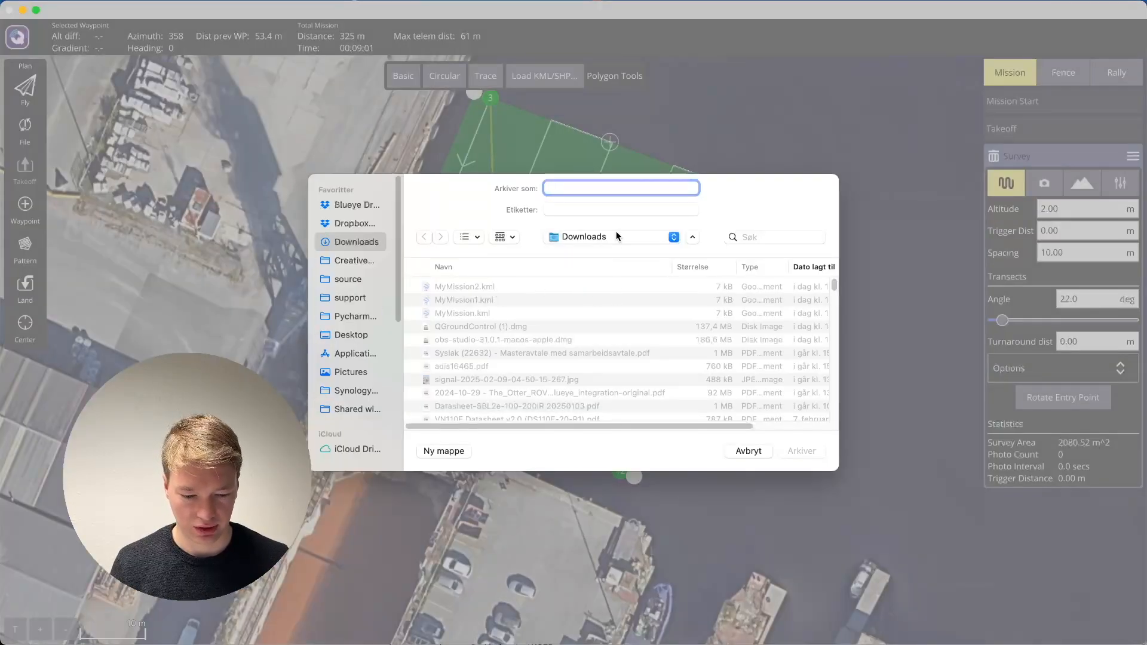
pyautogui.write('MyM')
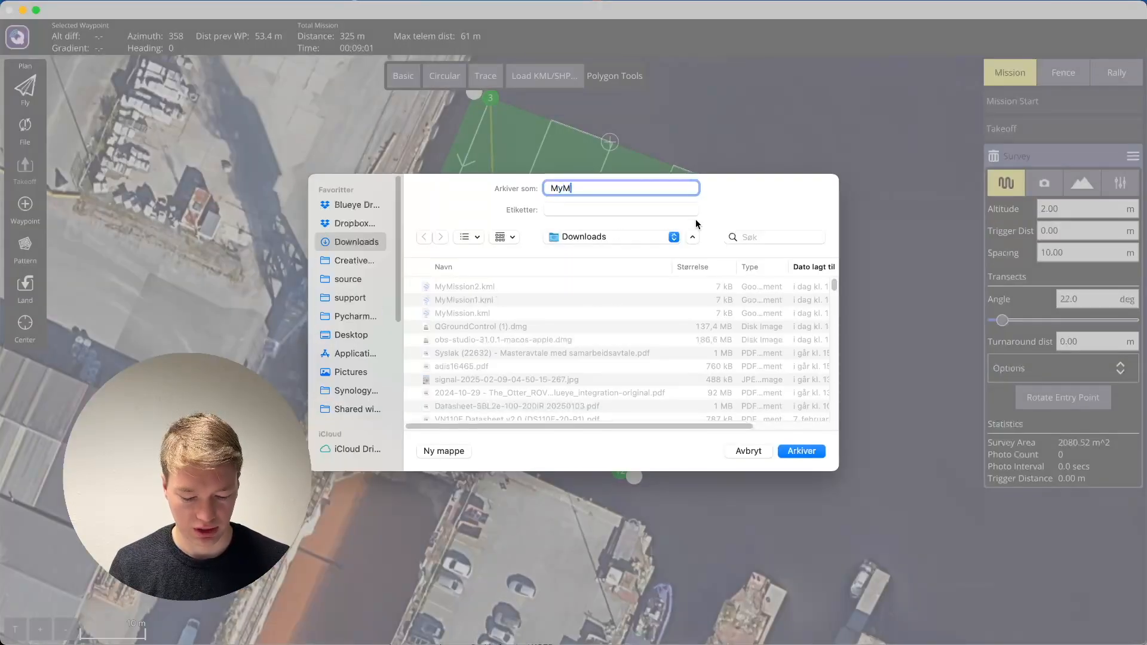
pyautogui.write('ission')
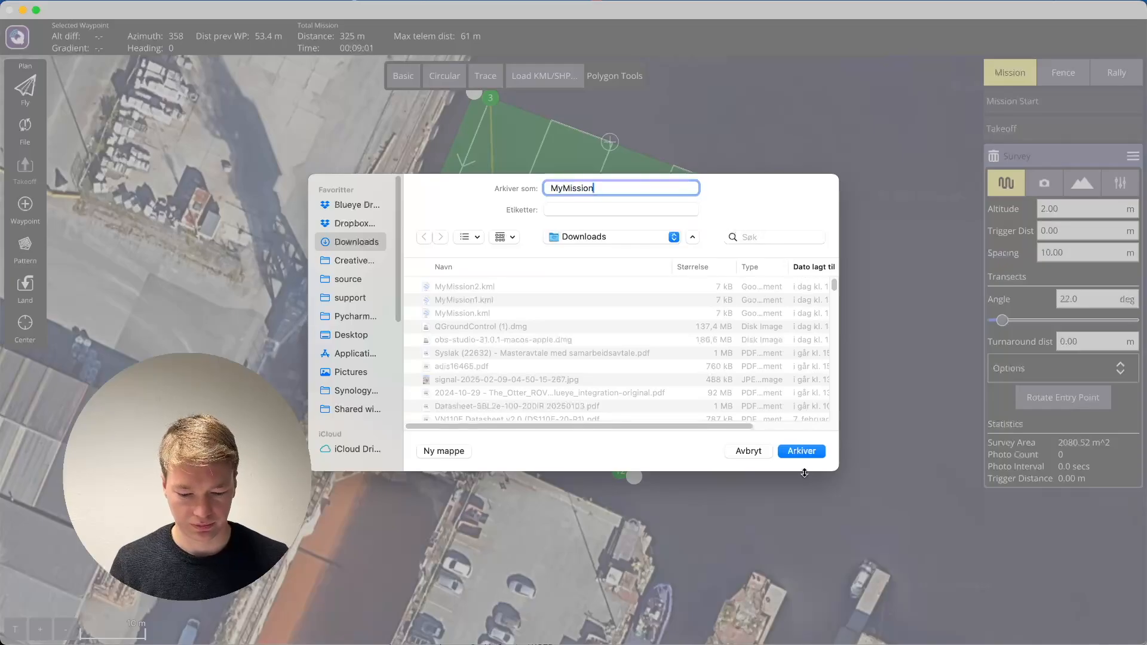
pyautogui.click(802, 451)
pyautogui.click(607, 390)
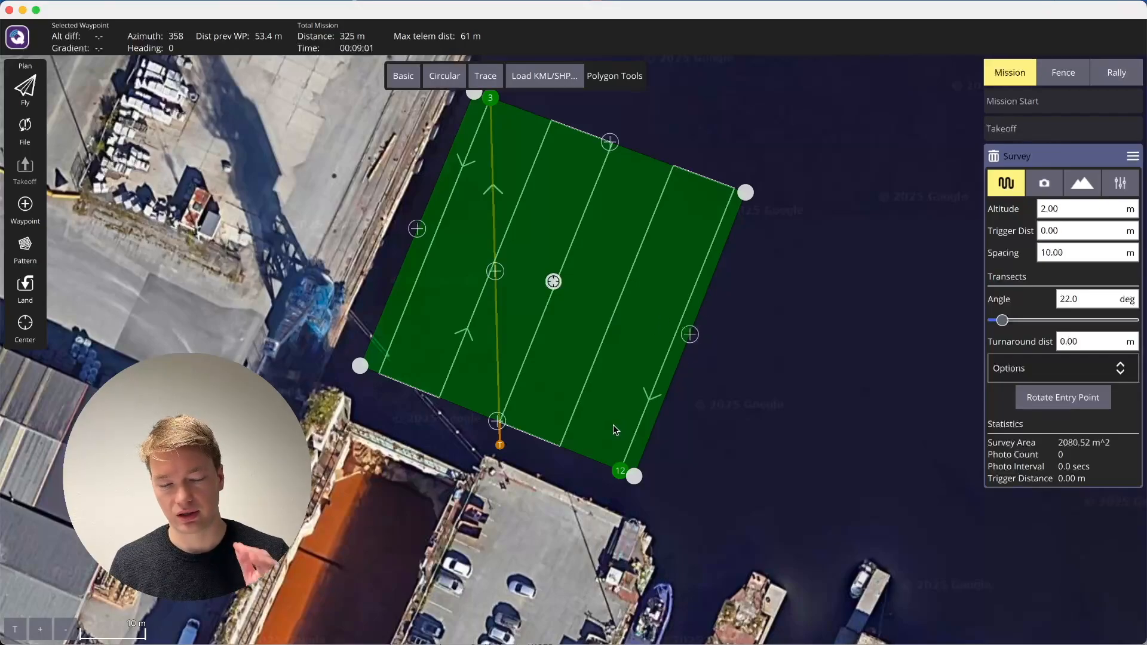
# Switch to Finder's downloads folder and send MyMission.kml to the Blueye iPhone 13 Pro over AirDrop.
pyautogui.moveTo(874, 628)
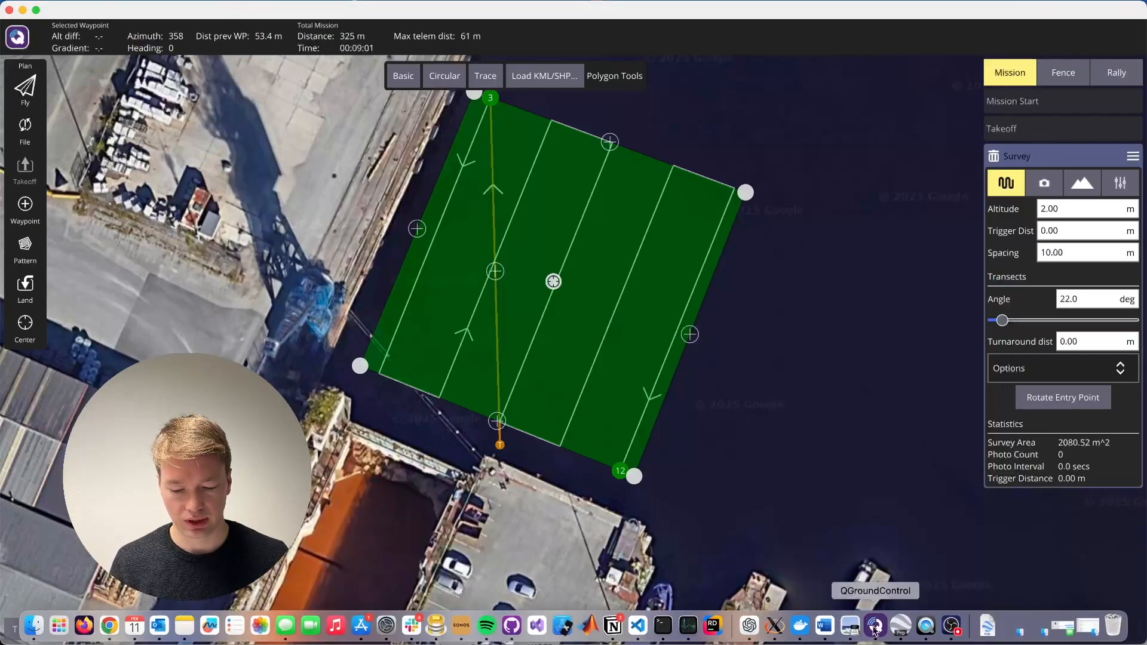
pyautogui.click(988, 627)
pyautogui.click(1056, 111)
pyautogui.click(264, 339)
pyautogui.rightClick(264, 340)
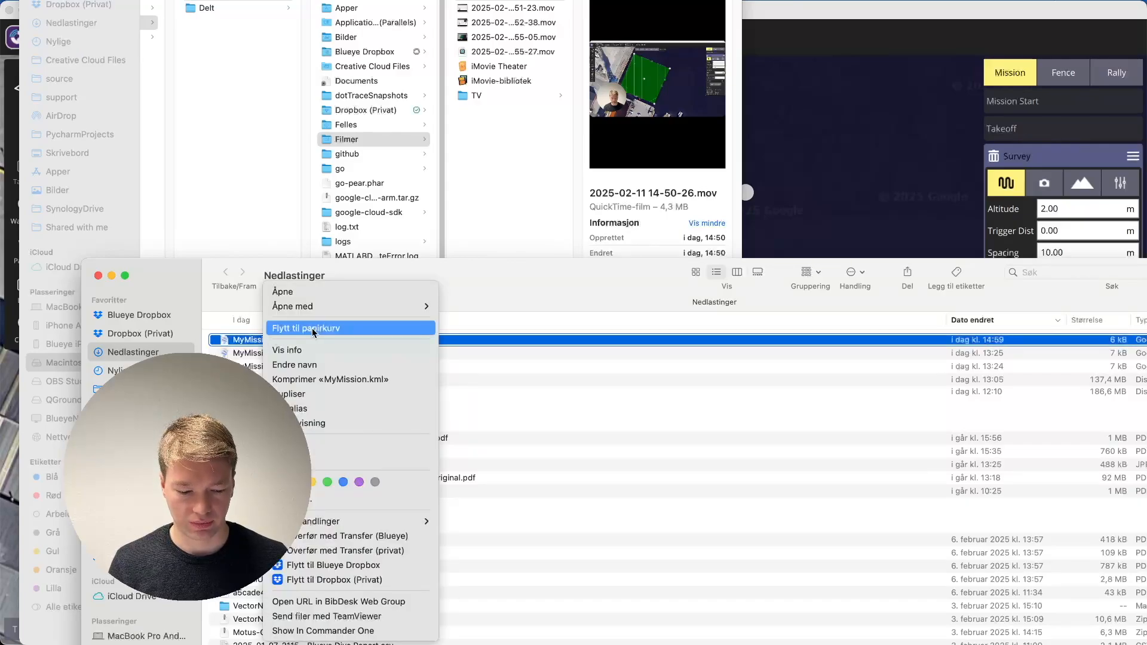
pyautogui.click(311, 460)
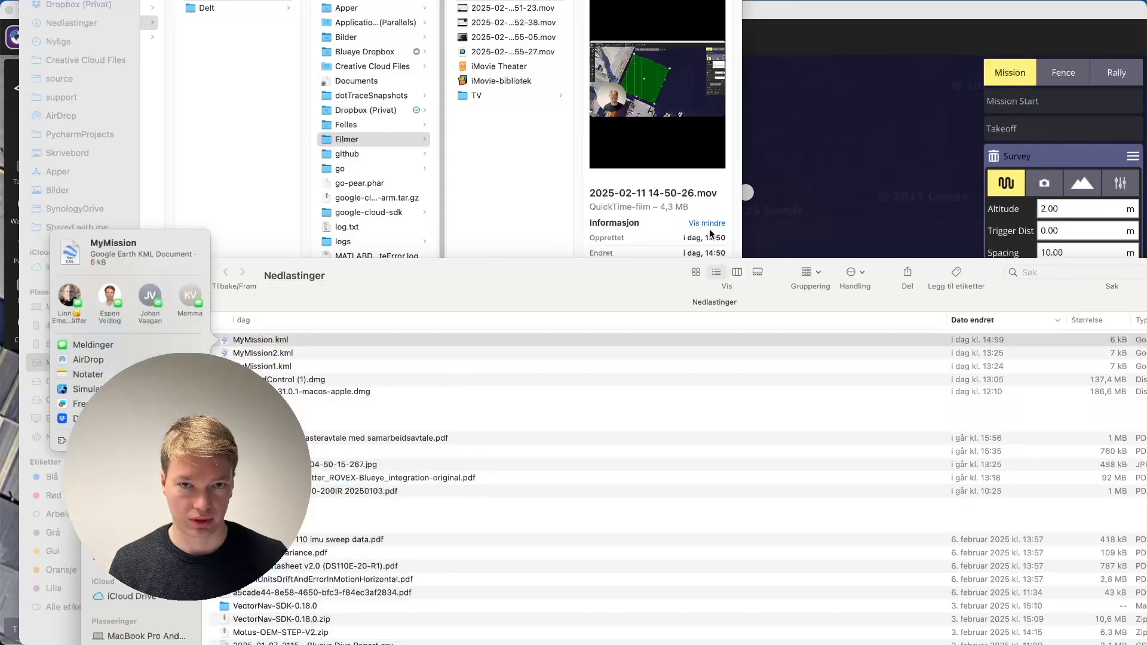
pyautogui.click(100, 362)
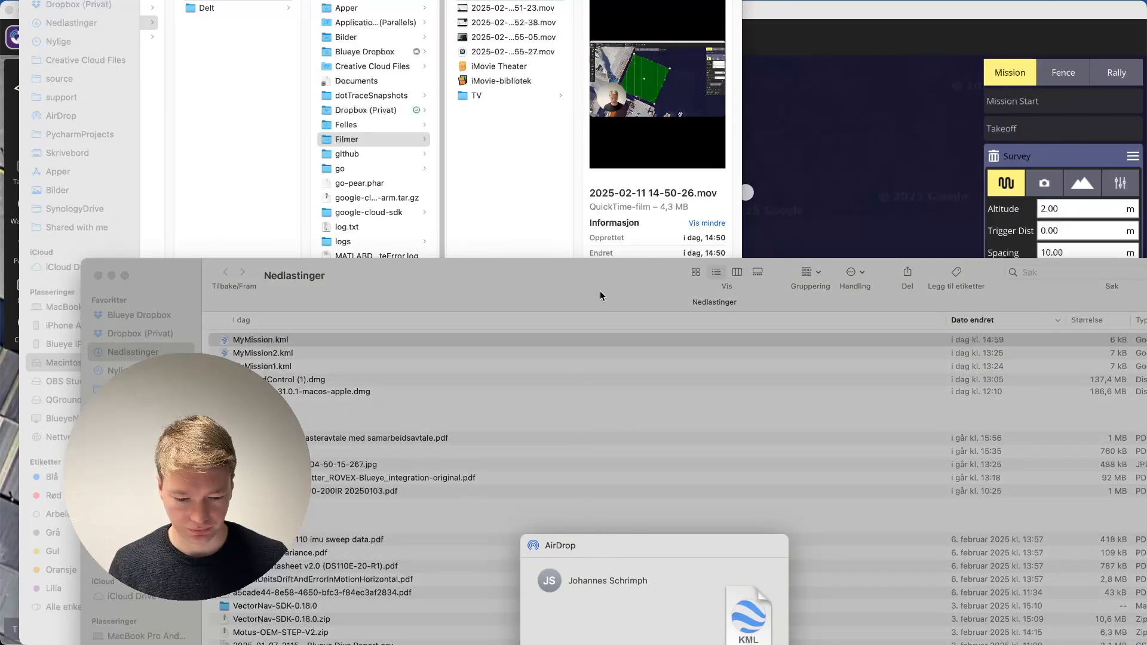
pyautogui.moveTo(596, 273); pyautogui.dragTo(577, 152)
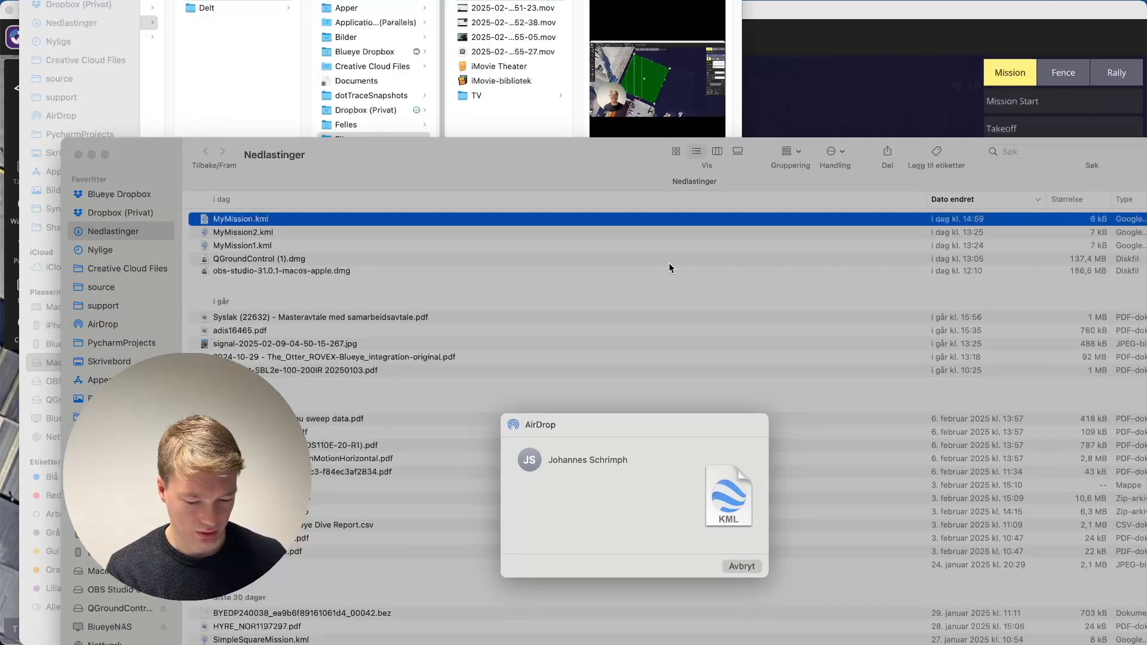
pyautogui.click(530, 466)
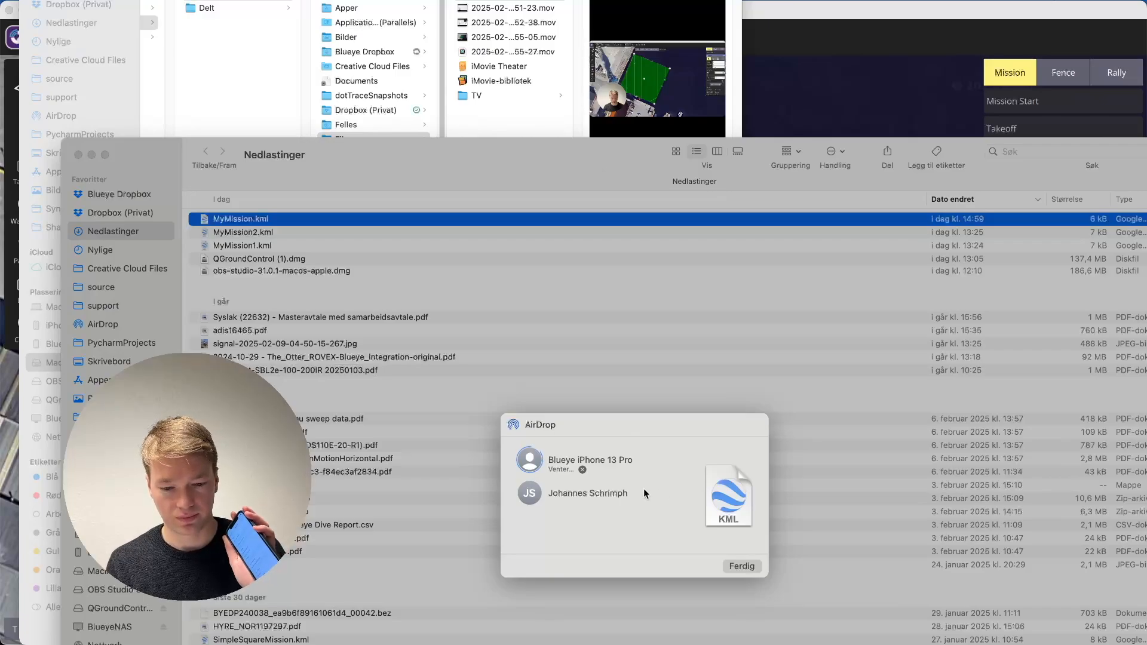
pyautogui.press('super+Tab')
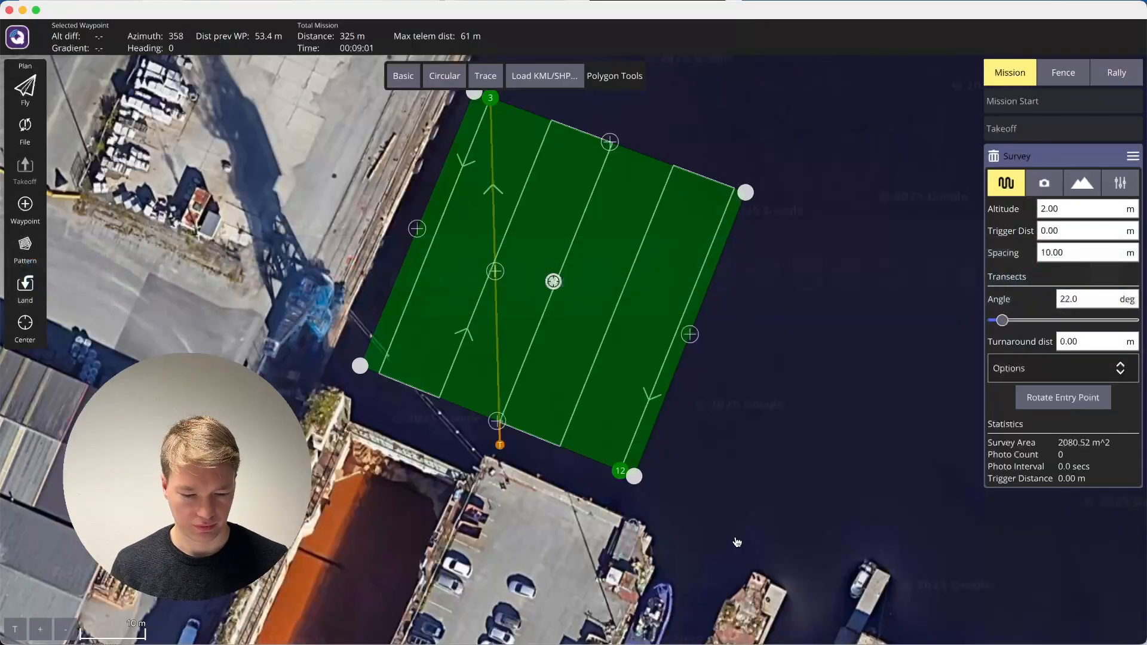
pyautogui.press('super+Tab')
pyautogui.press('super+Tab')
pyautogui.press('super+Tab')
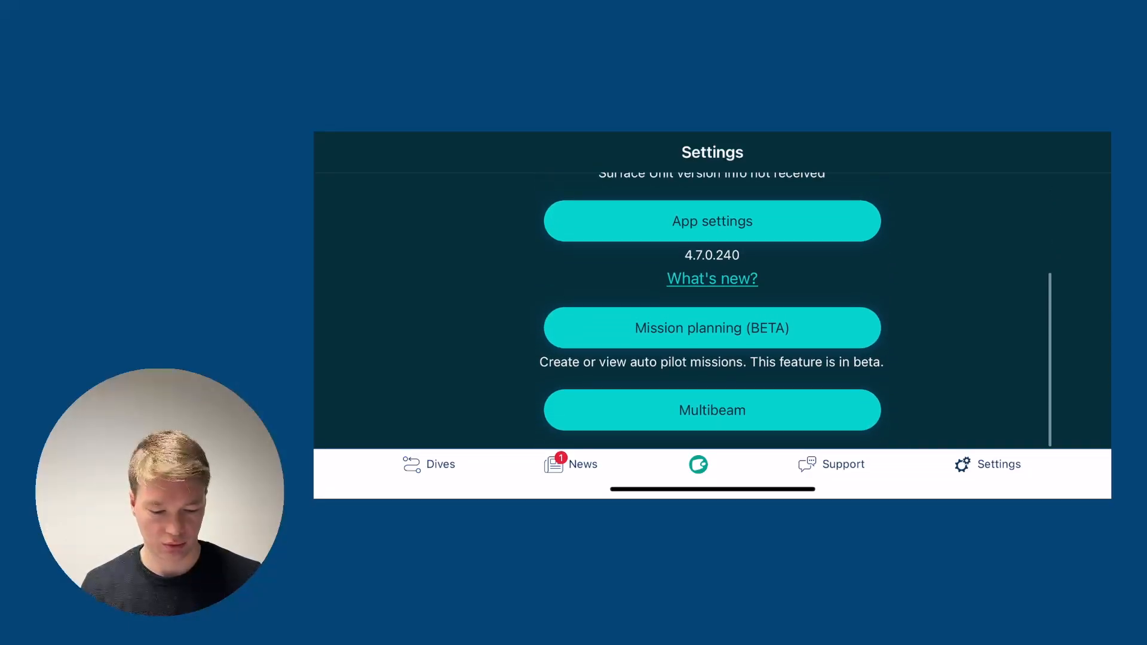
# Switch to the Blueye phone app's mission planning and import MyMission.kml as points of interest.
pyautogui.click(713, 328)
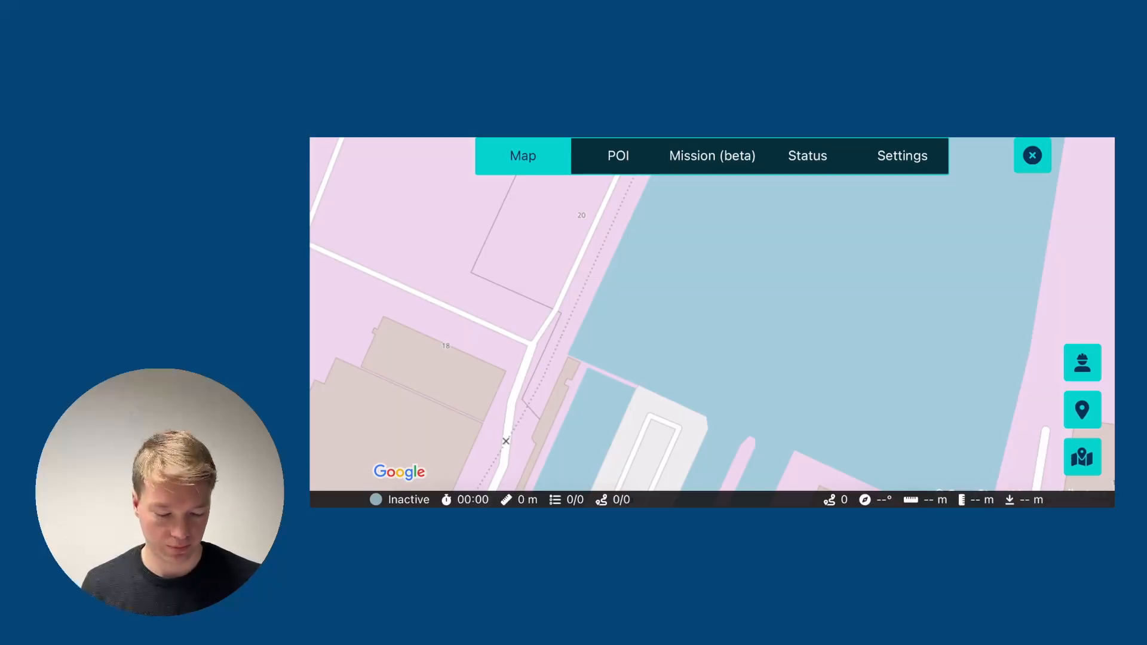
pyautogui.click(619, 156)
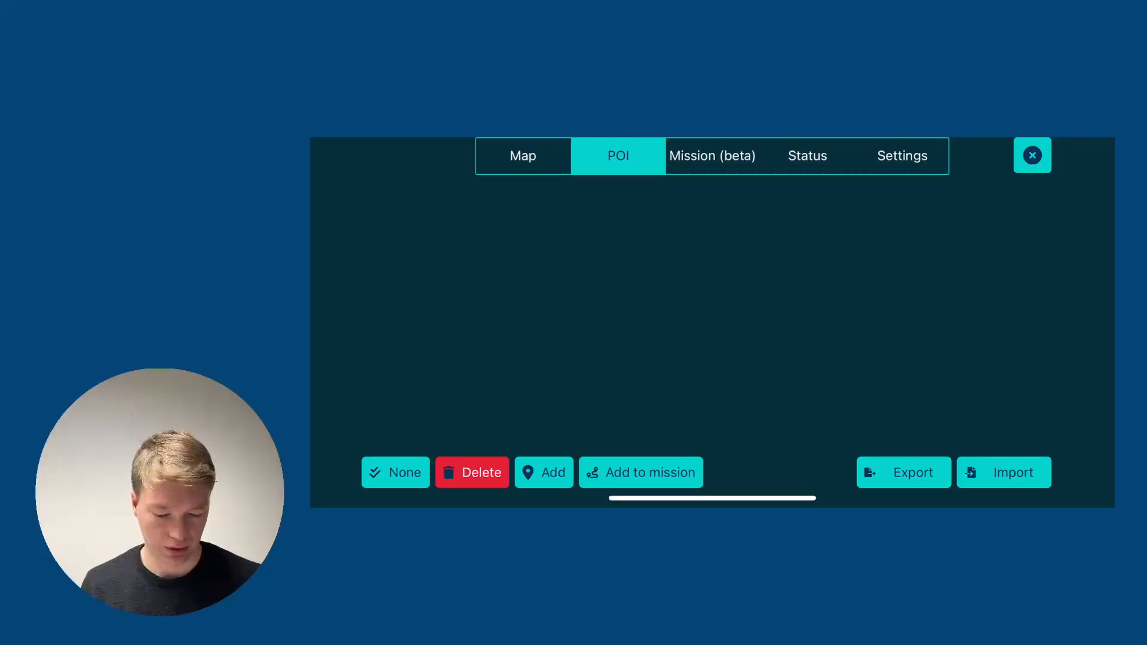
pyautogui.click(1004, 472)
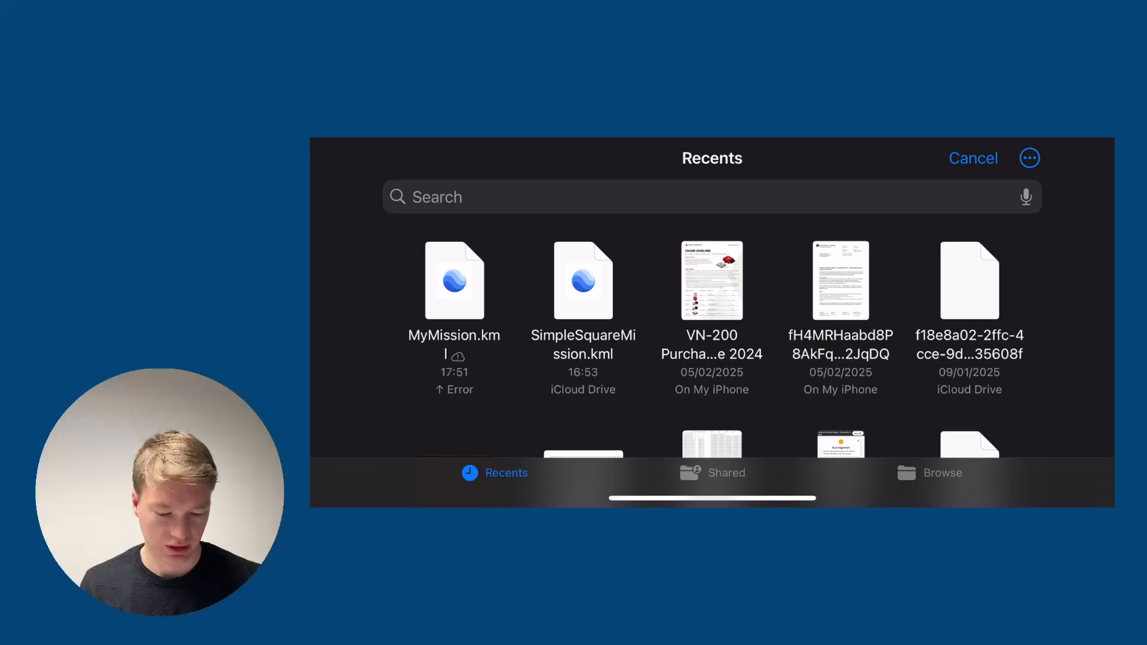
pyautogui.click(455, 281)
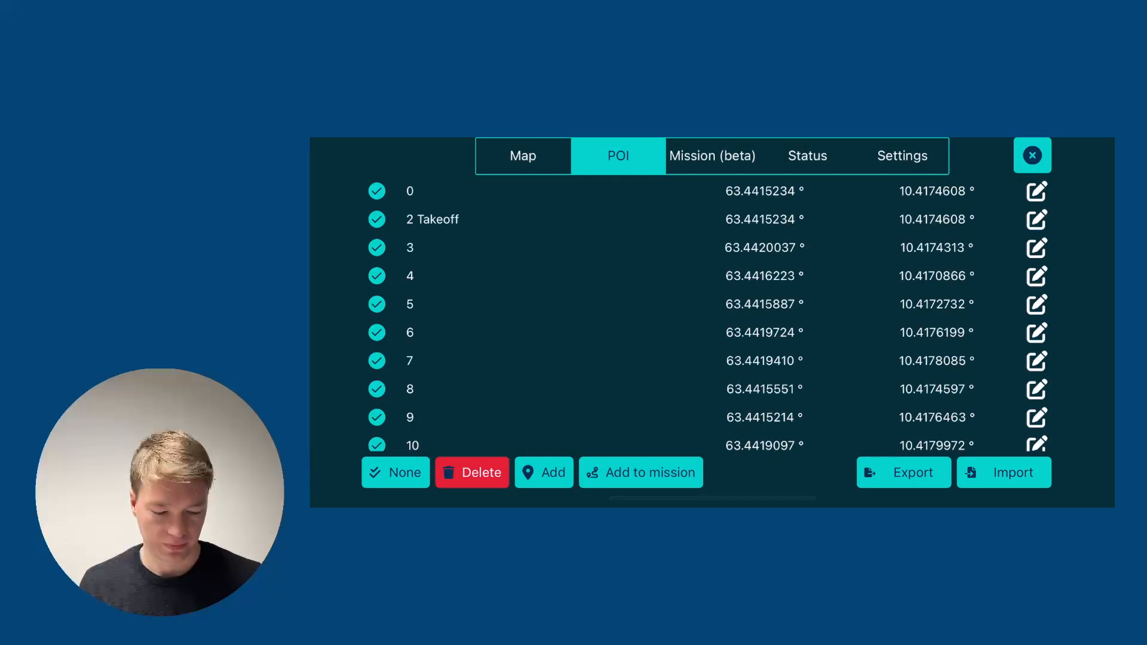
# Add all imported points of interest to the mission and inspect the resulting route on the map.
pyautogui.scroll(-3, 709, 314)
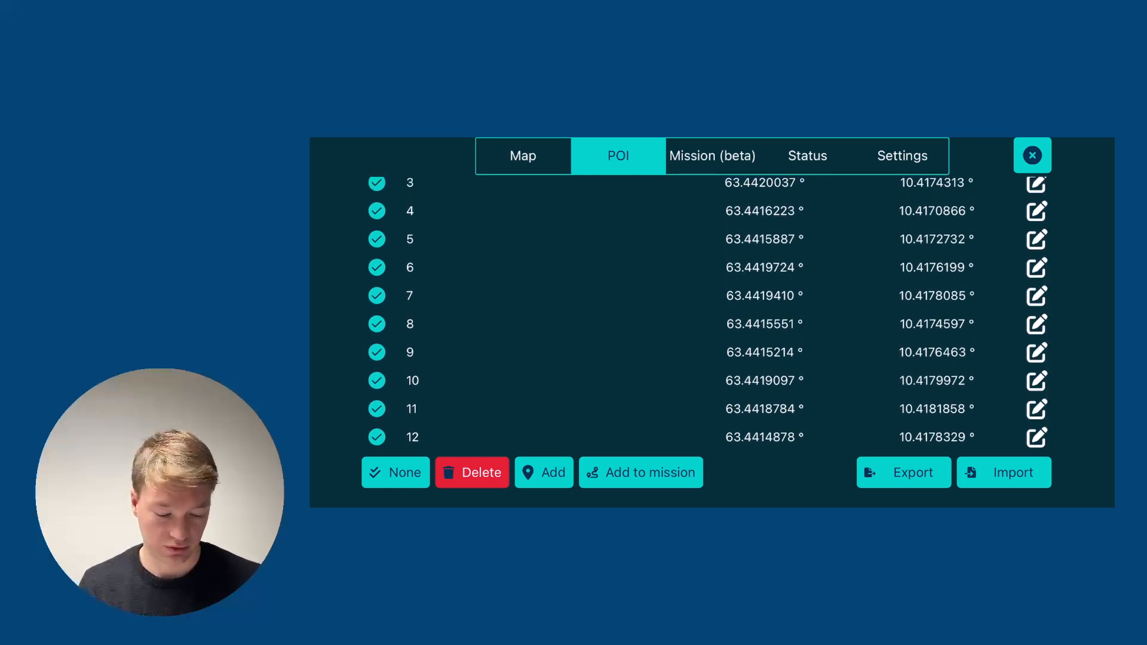
pyautogui.click(395, 473)
pyautogui.click(396, 472)
pyautogui.click(641, 472)
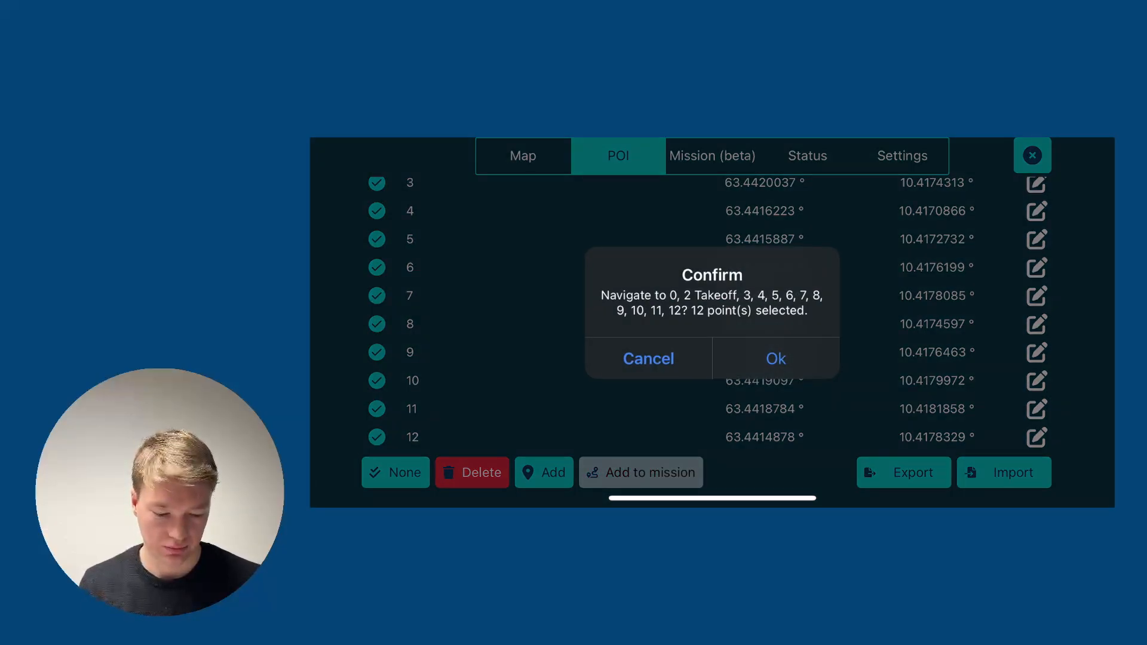
pyautogui.click(776, 359)
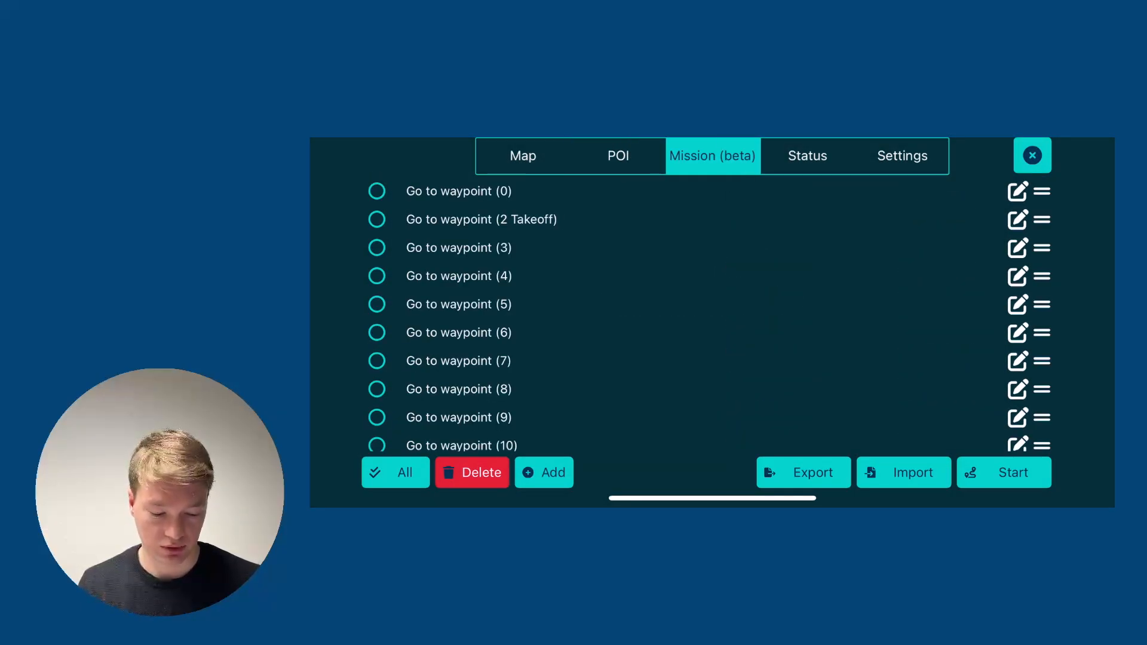
pyautogui.click(522, 155)
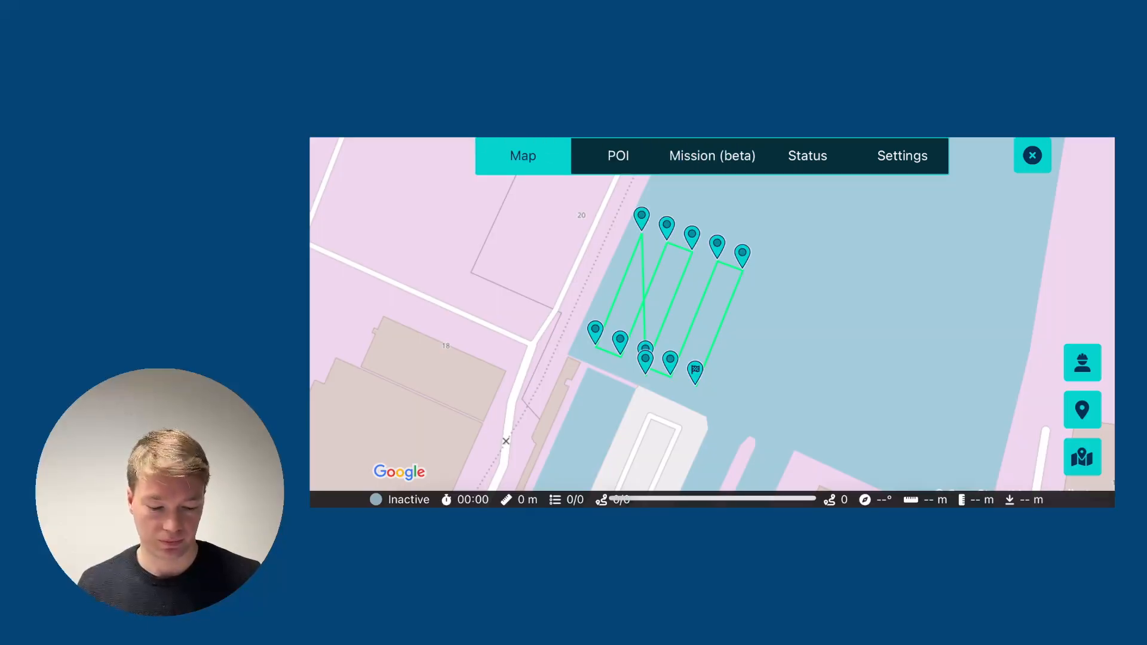
pyautogui.scroll(3, 692, 279)
pyautogui.scroll(-1, 712, 316)
pyautogui.moveTo(713, 317); pyautogui.dragTo(710, 329)
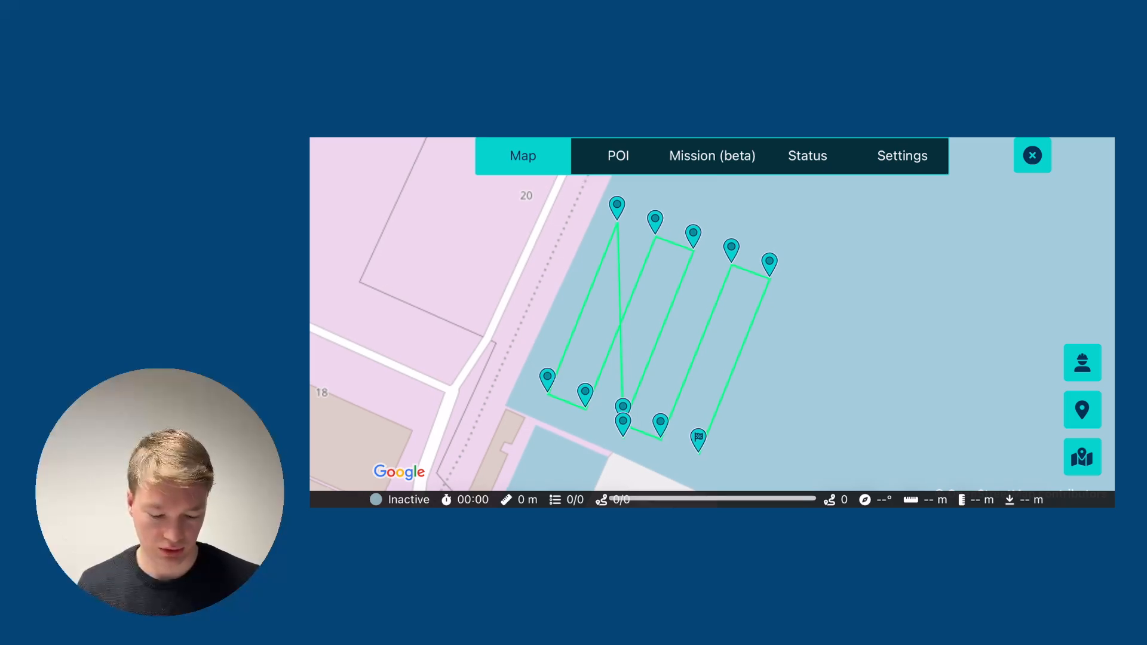
# Review the mission's instruction list and the settings for adding a depth instruction, without adding one.
pyautogui.click(712, 155)
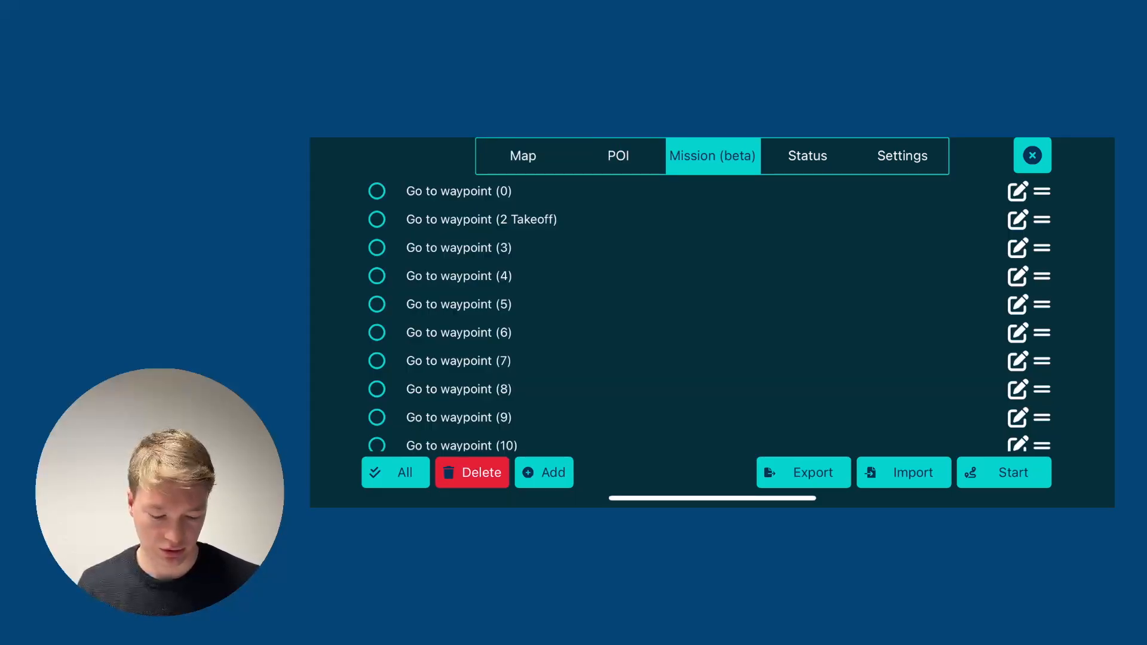
pyautogui.moveTo(1042, 304)
pyautogui.mouseDown()
pyautogui.moveTo(1042, 248)
pyautogui.moveTo(1042, 304)
pyautogui.mouseUp()
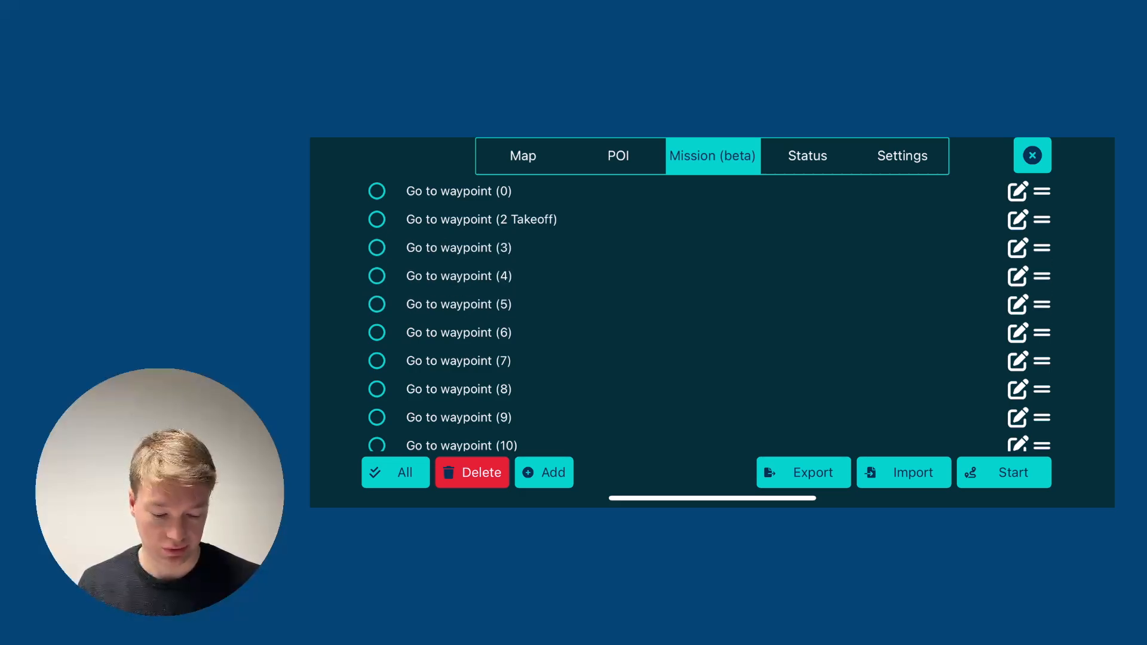
pyautogui.click(543, 472)
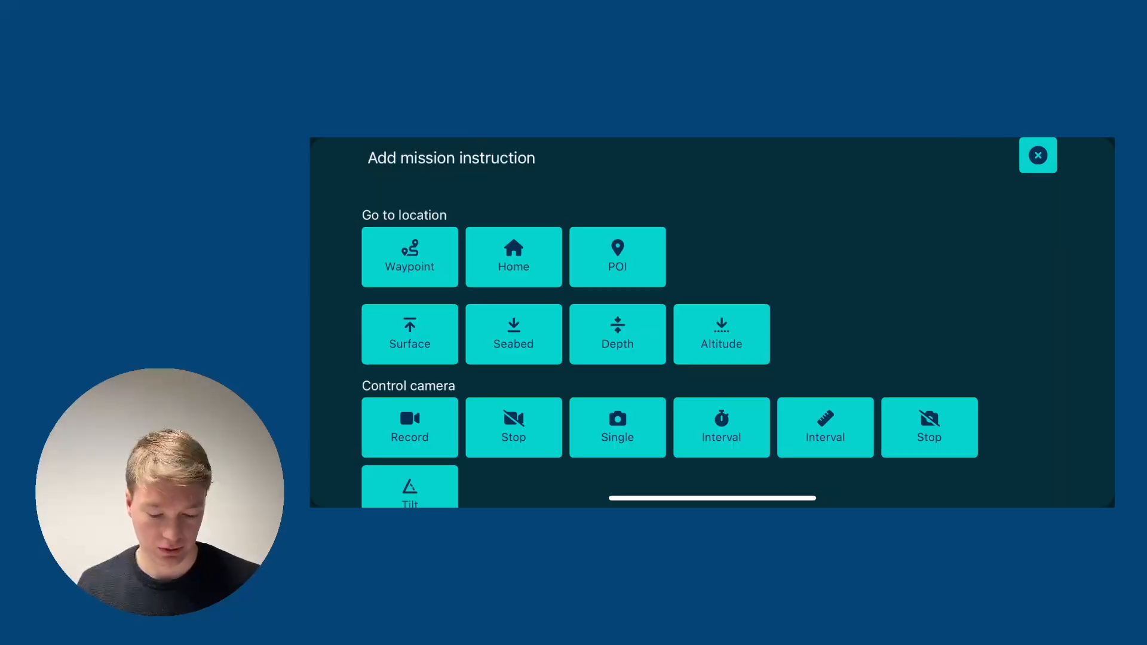
pyautogui.click(617, 334)
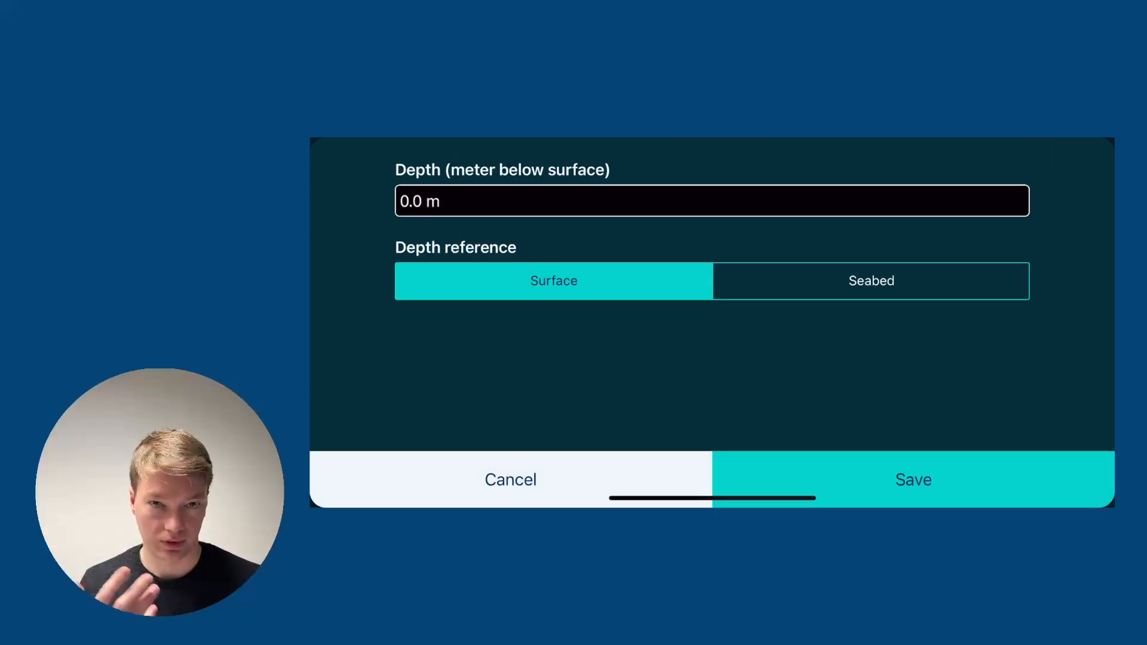
pyautogui.click(511, 480)
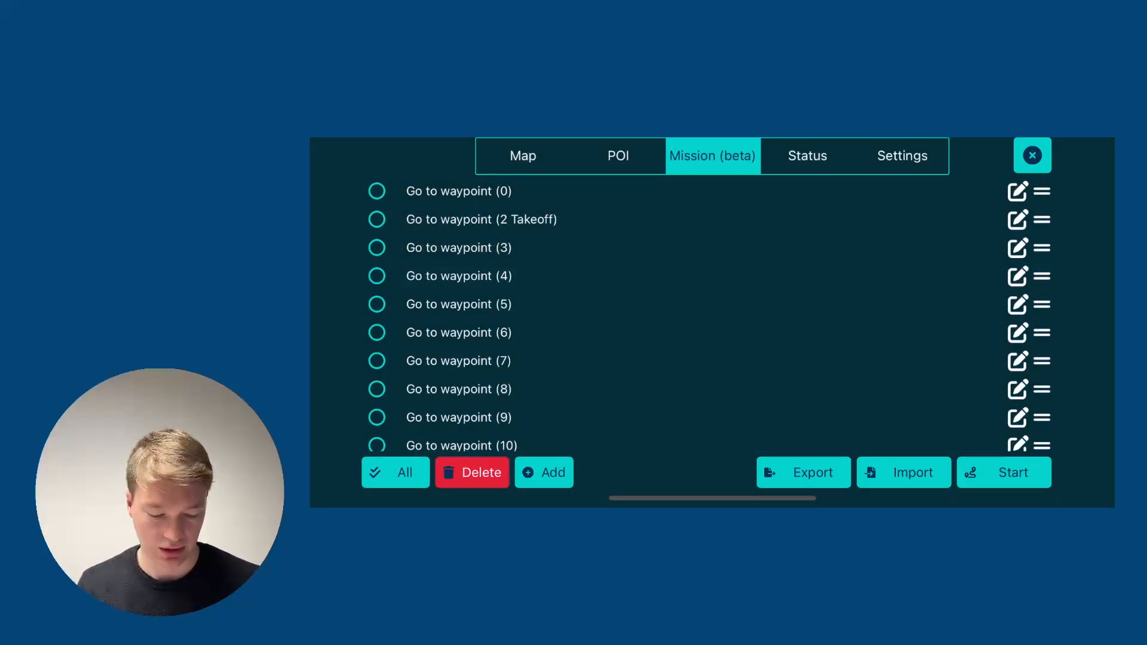
# Export the mission as BlueyeMission.json and save it to the On My iPhone folder in Files.
pyautogui.click(804, 473)
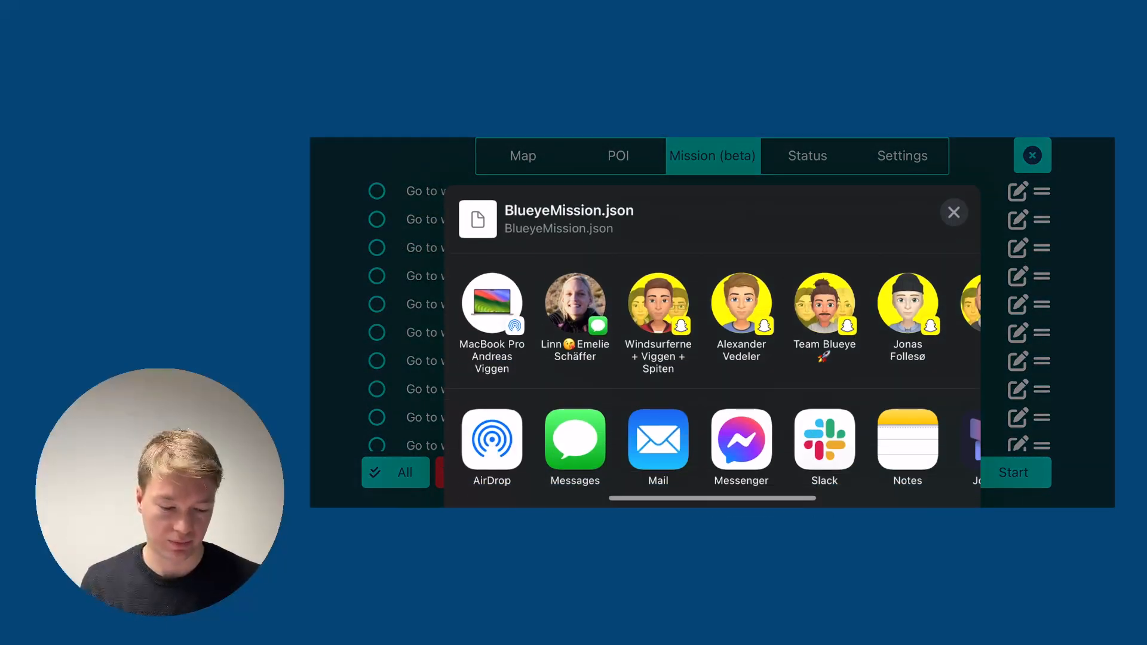
pyautogui.scroll(-5, 712, 359)
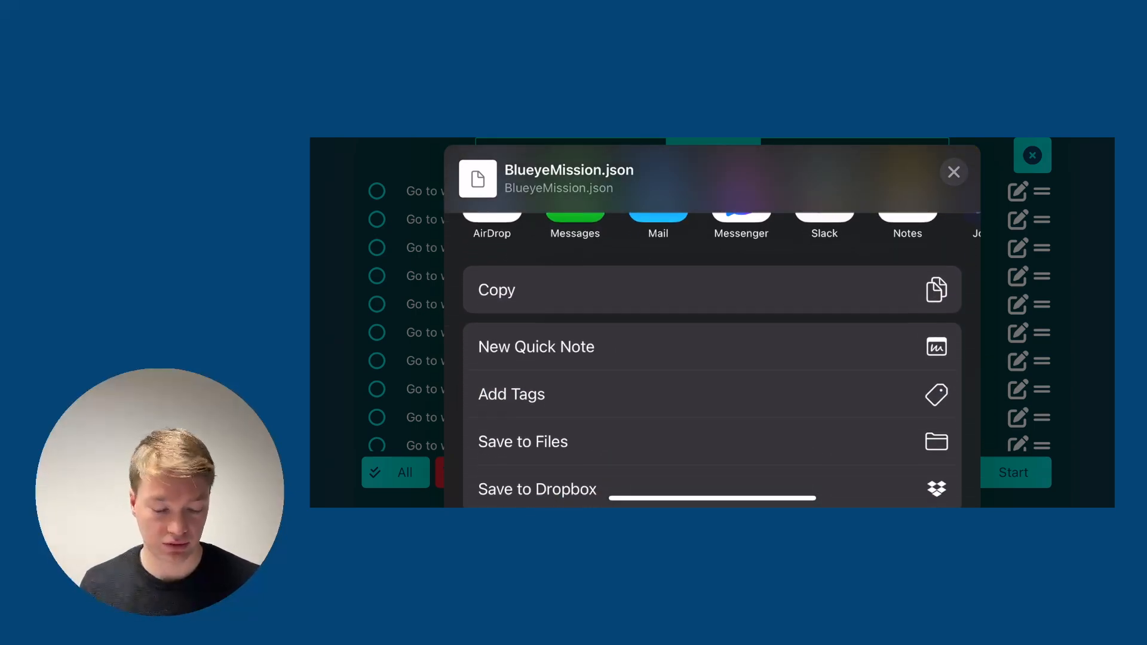
pyautogui.click(522, 441)
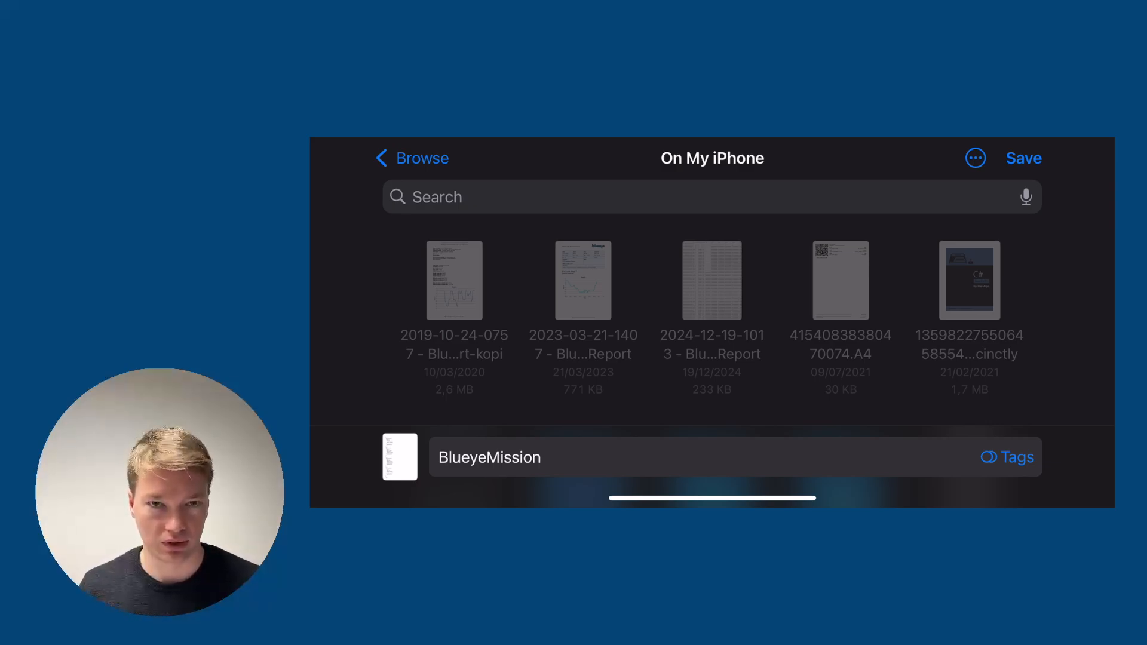
pyautogui.click(1024, 158)
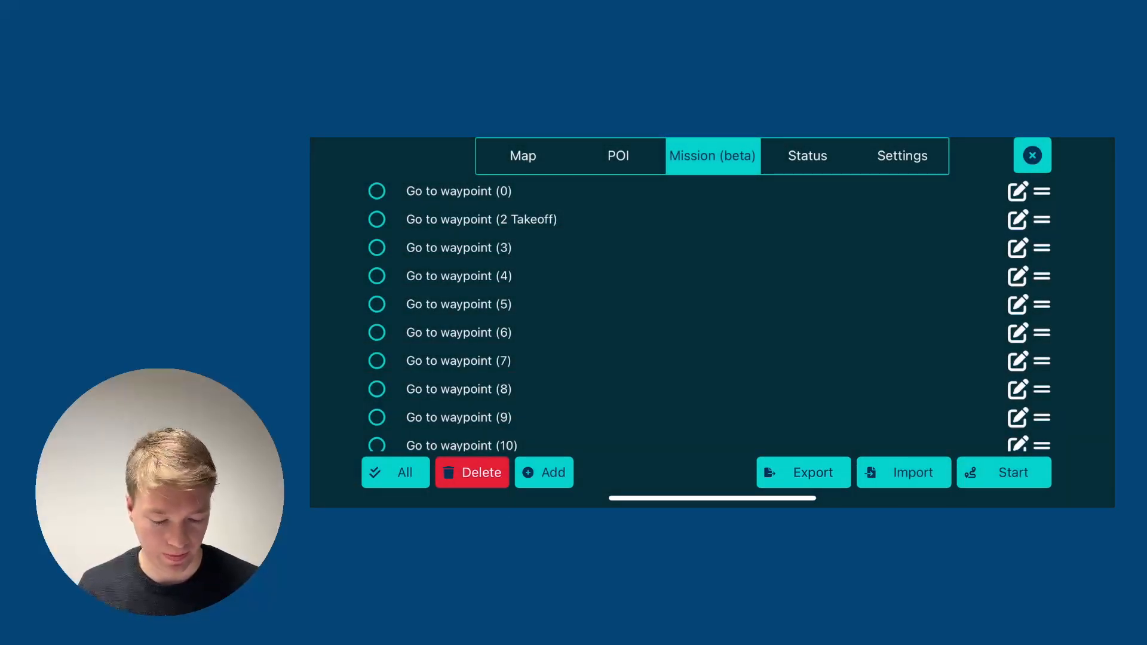
# Look through the recent files offered for mission import, without importing any.
pyautogui.scroll(-3, 709, 311)
pyautogui.click(904, 473)
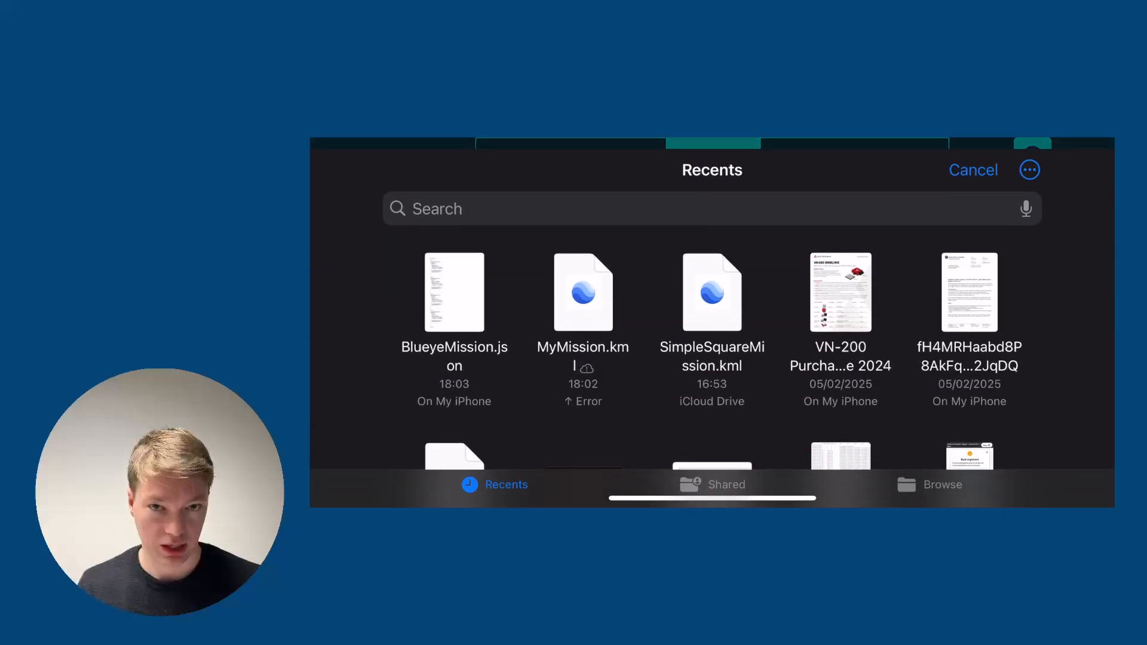
pyautogui.click(973, 159)
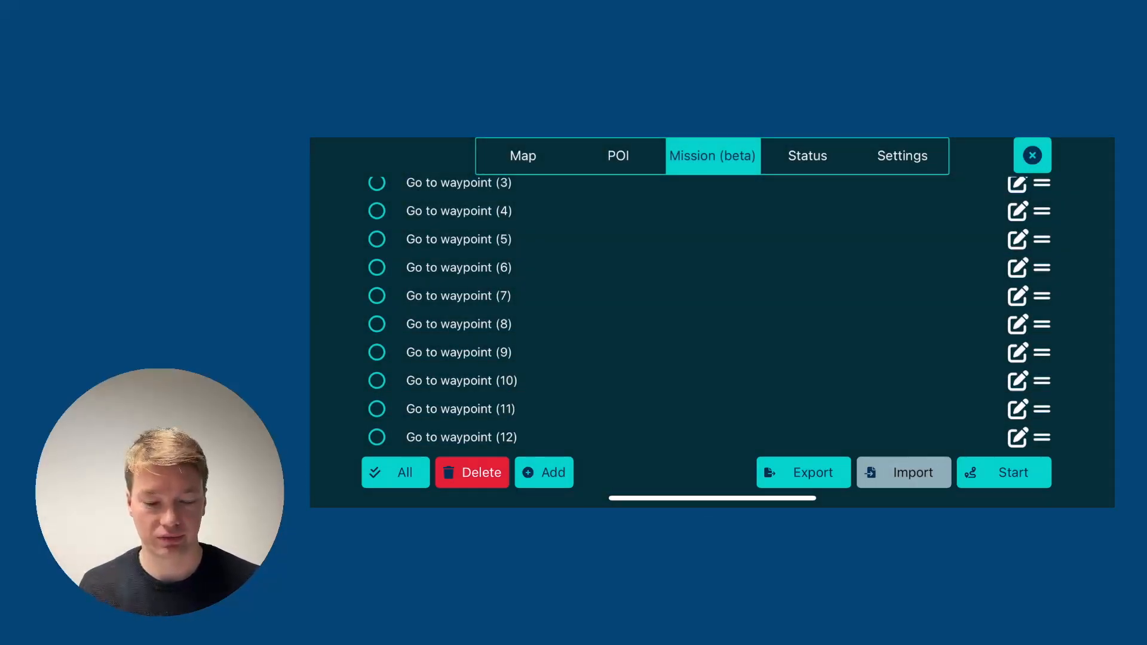
pyautogui.scroll(3, 708, 311)
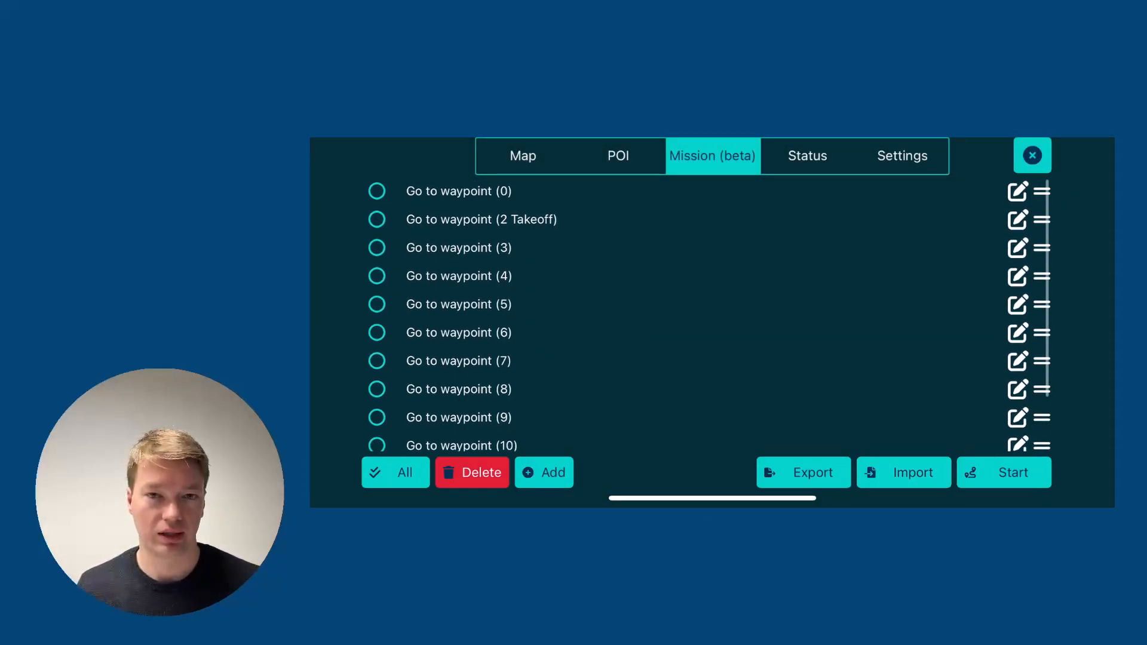
# Delete all waypoint instructions from the mission and check the map with the points of interest.
pyautogui.click(395, 473)
pyautogui.click(472, 473)
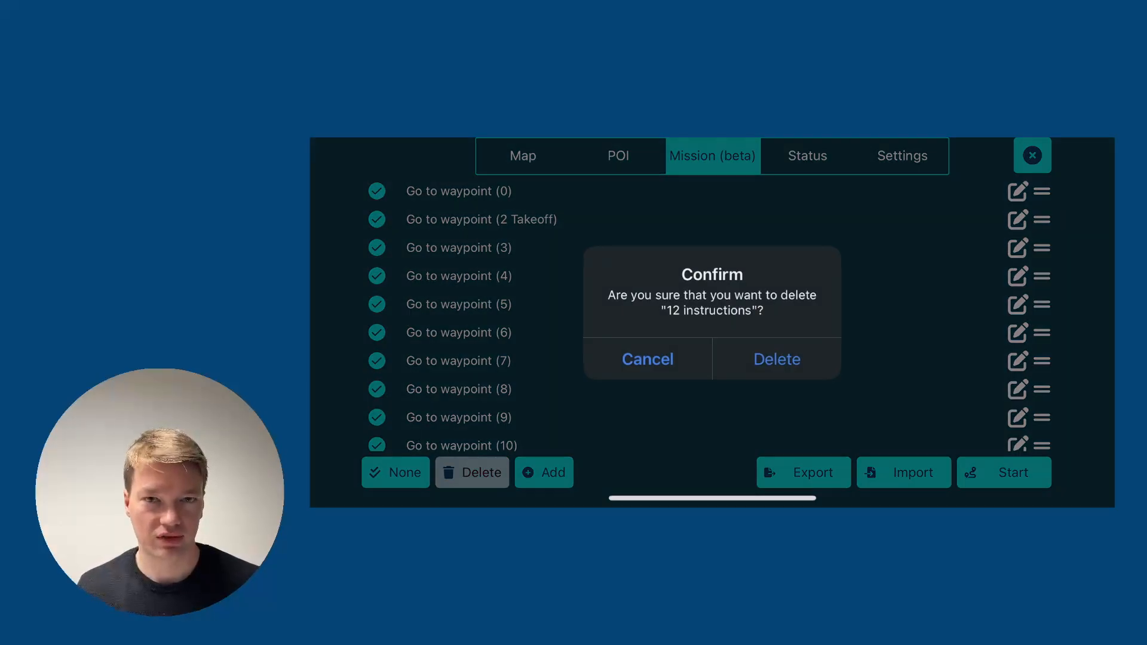
pyautogui.click(776, 359)
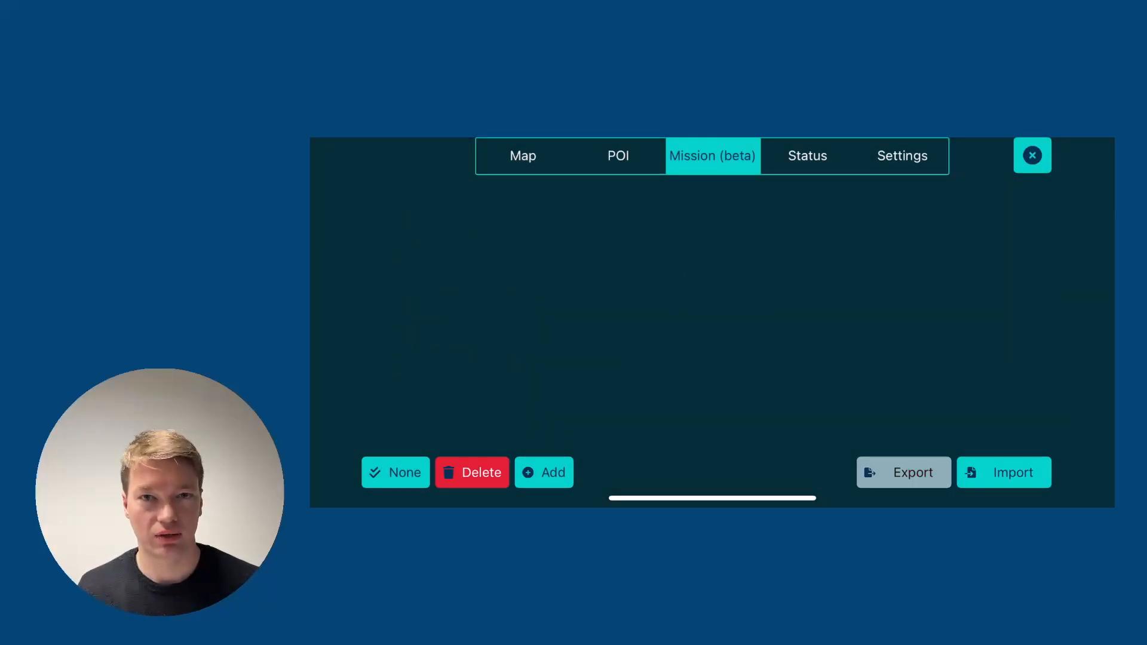
pyautogui.click(524, 156)
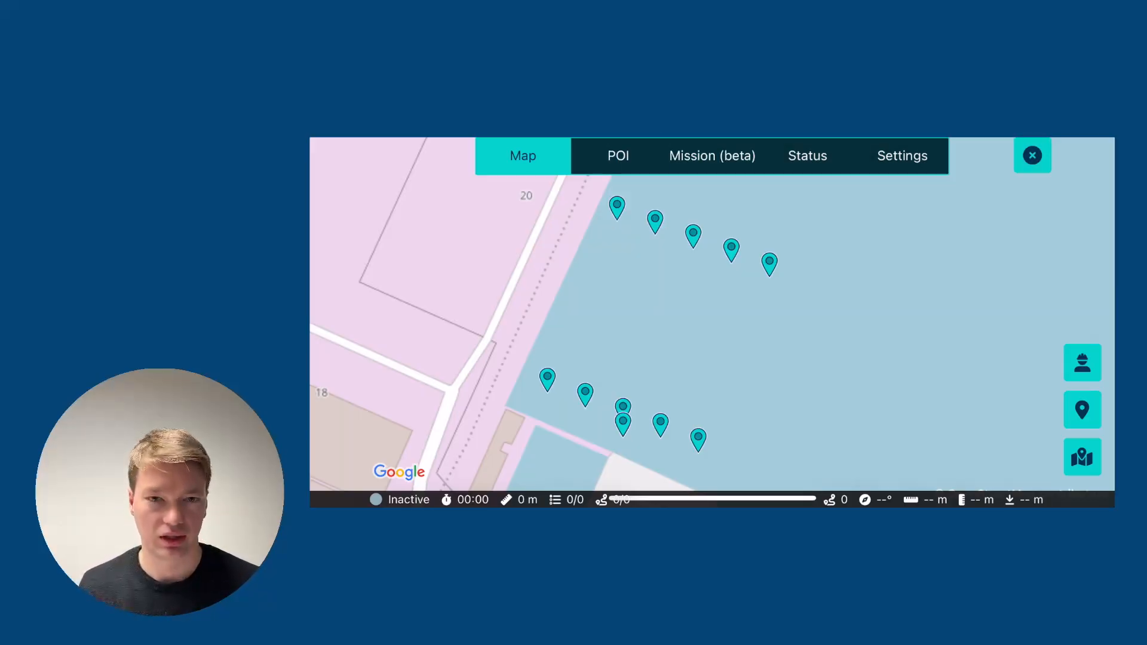